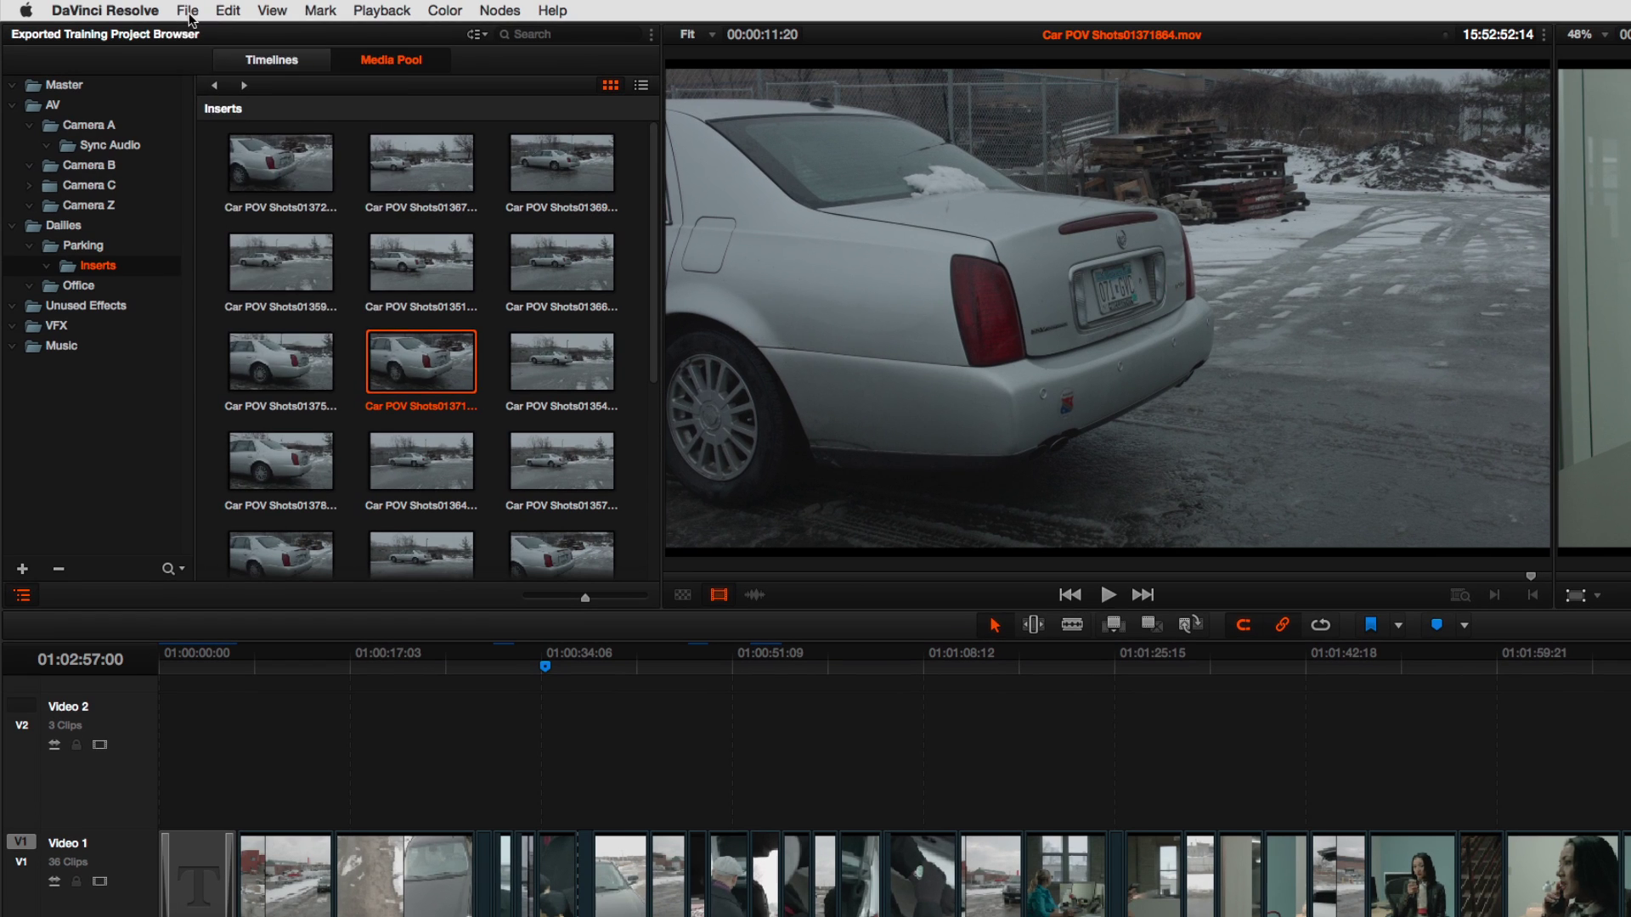
Save the project and export it as 'Alexis Export' to the Desktop.
click(190, 17)
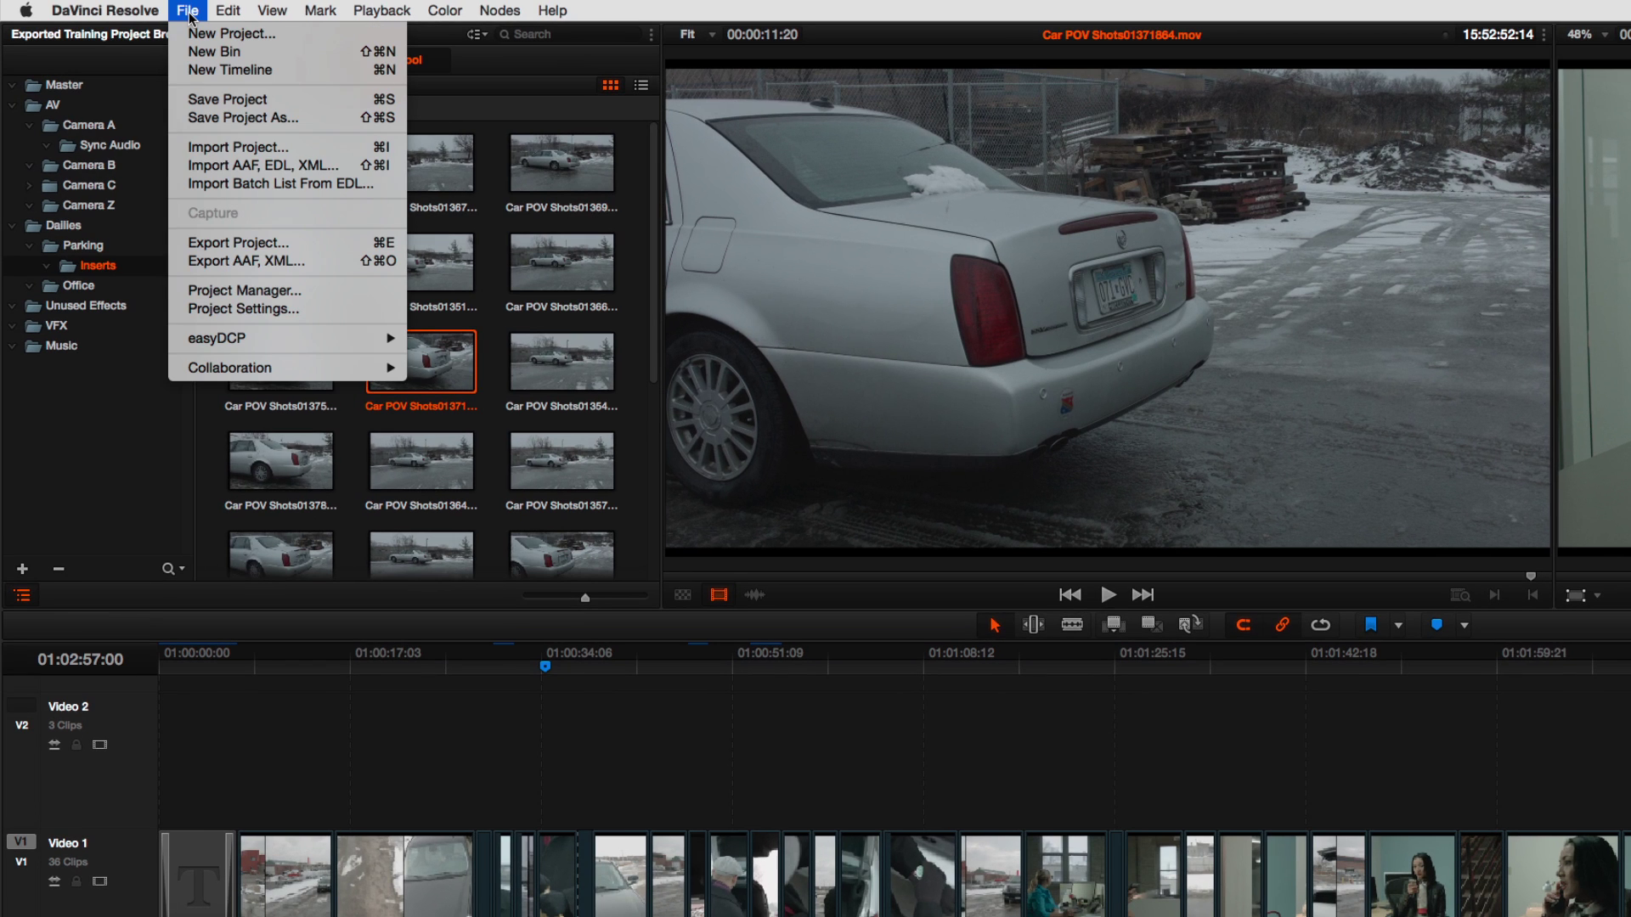
click(227, 242)
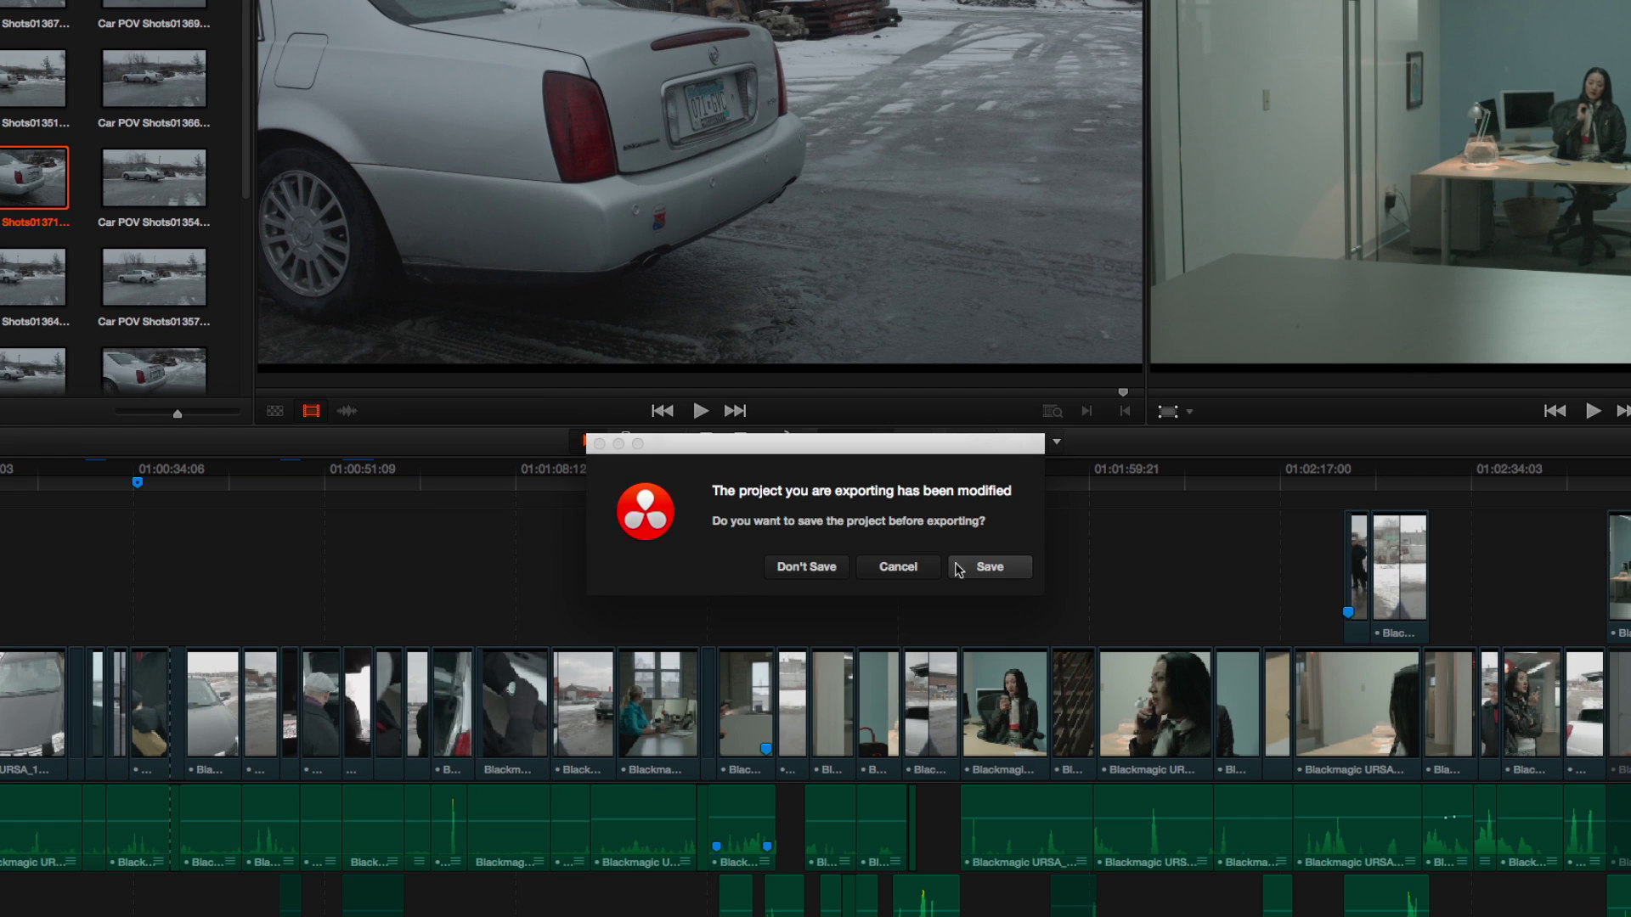
click(958, 570)
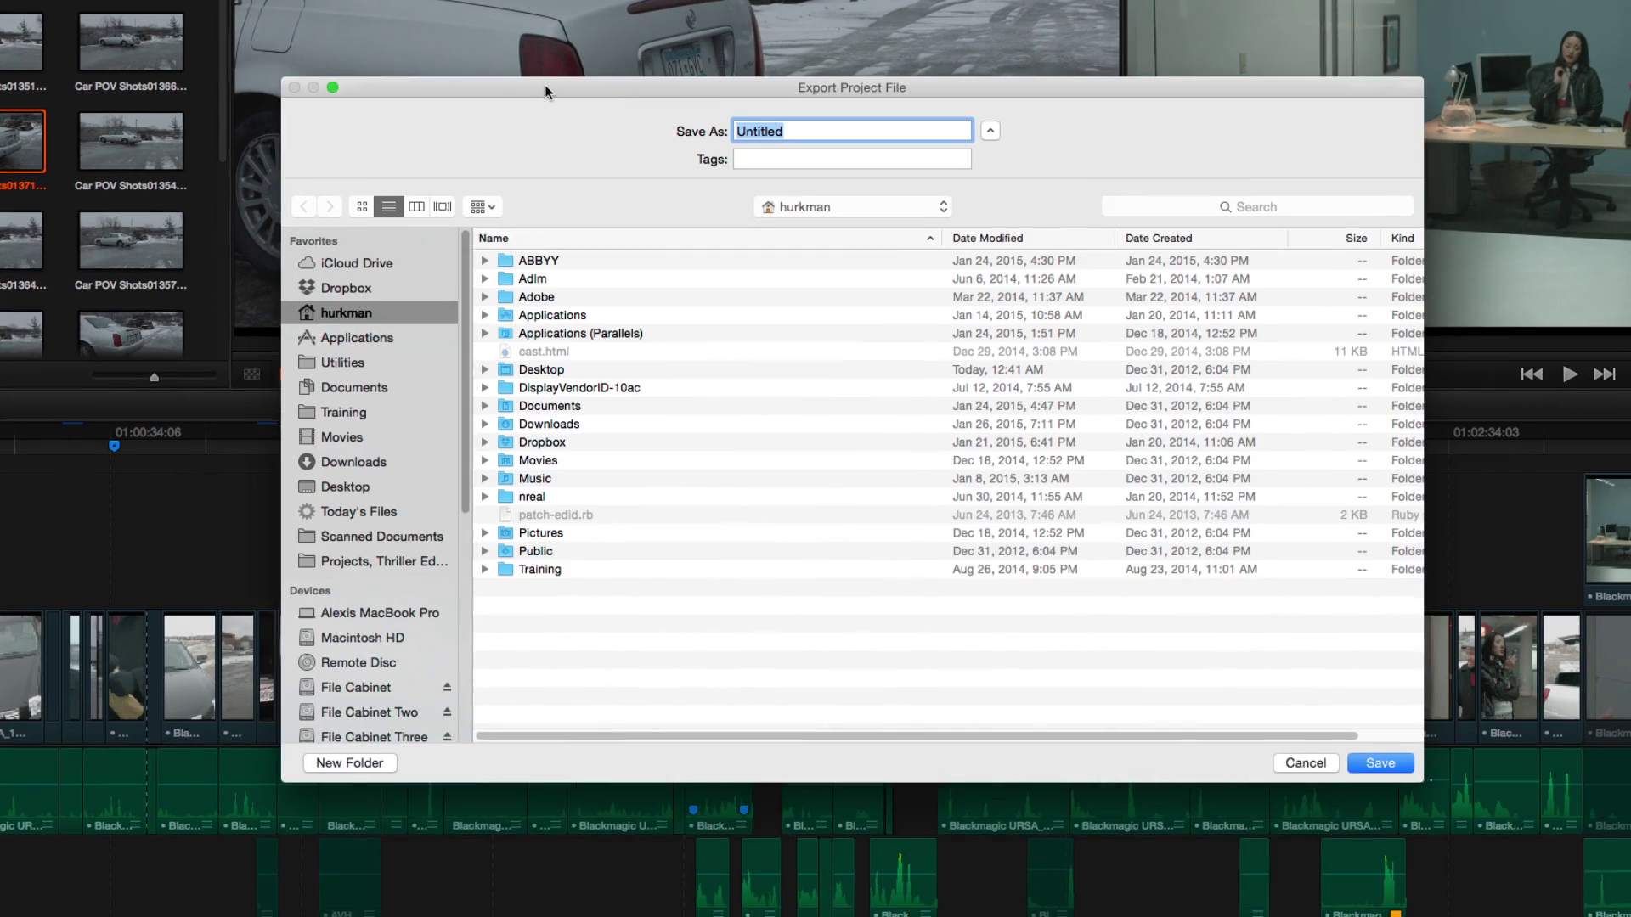
text(A)
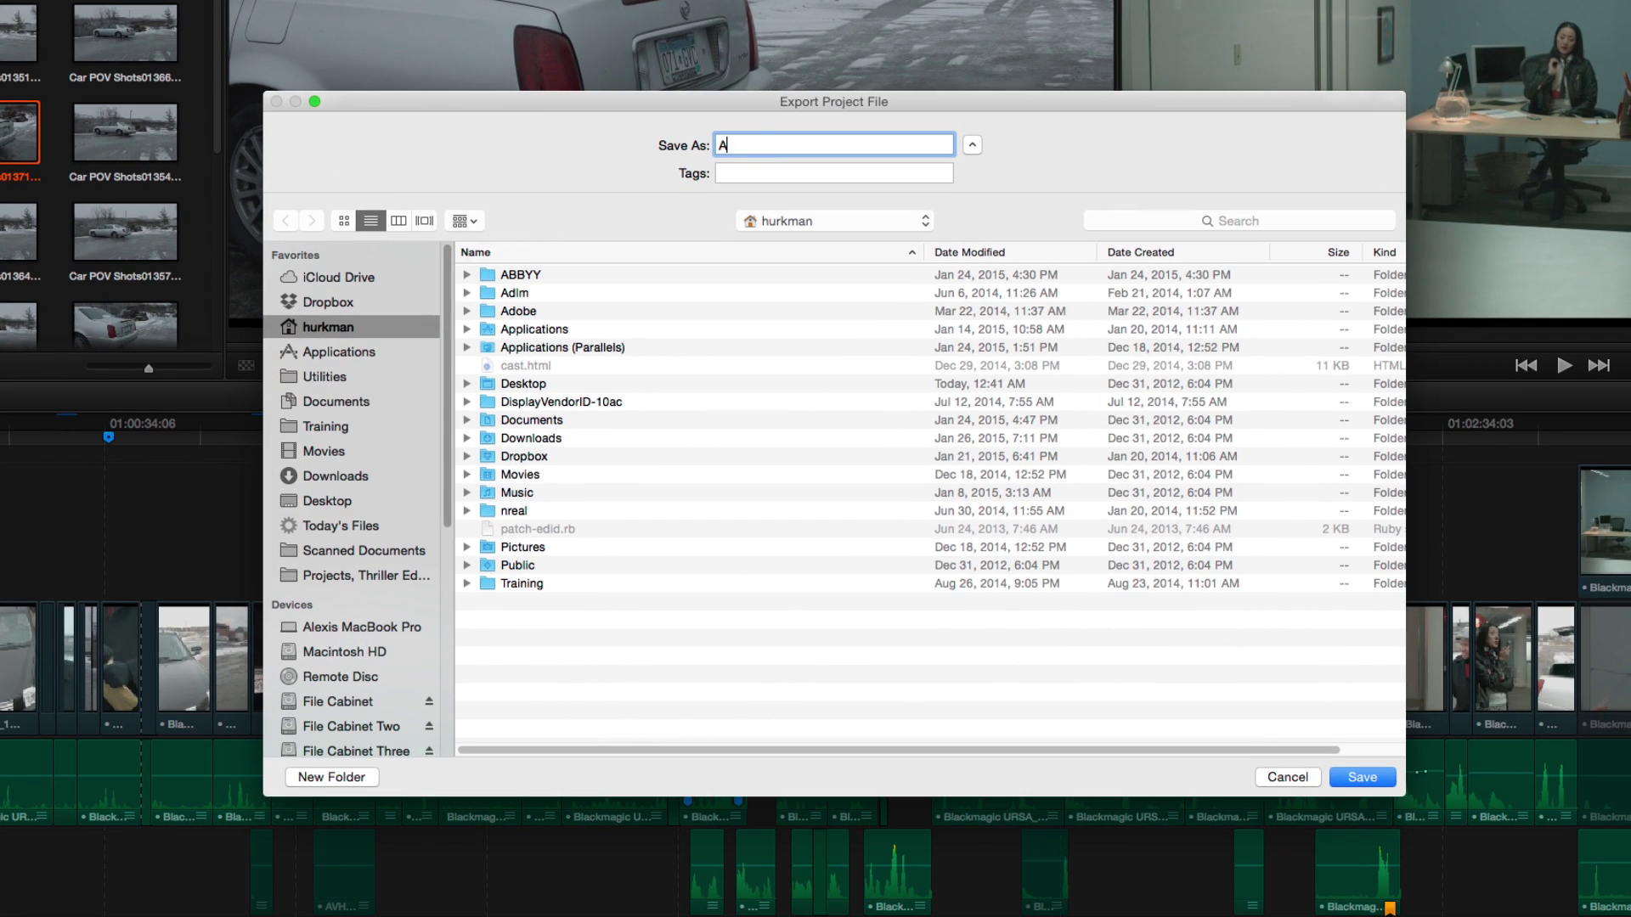
text(lexis Export)
click(352, 504)
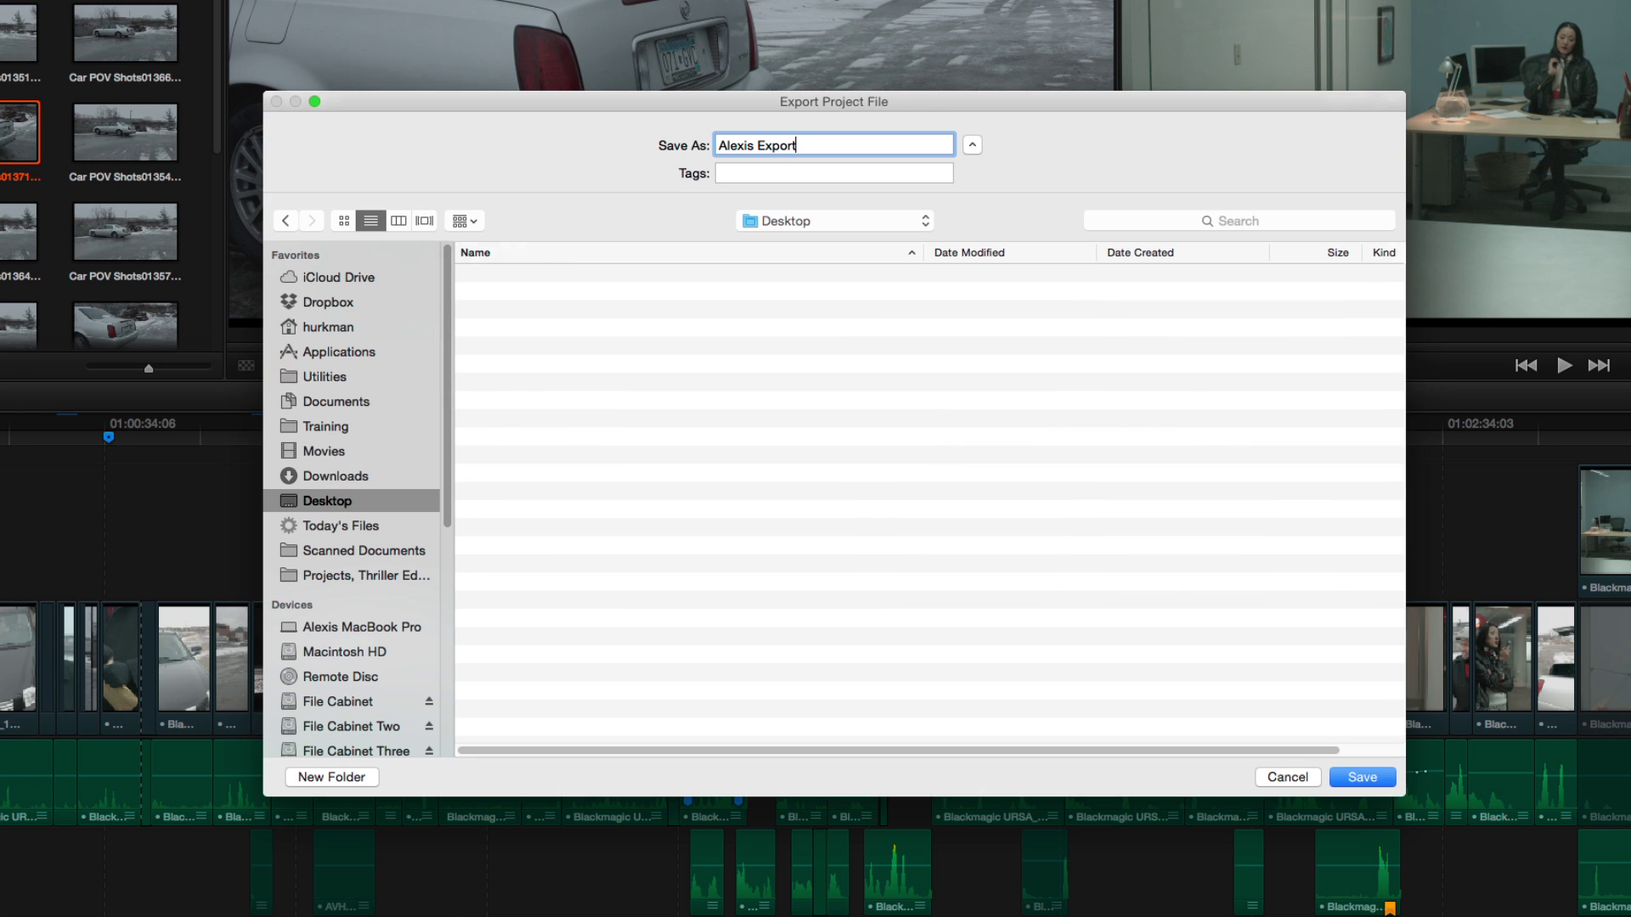
click(1367, 780)
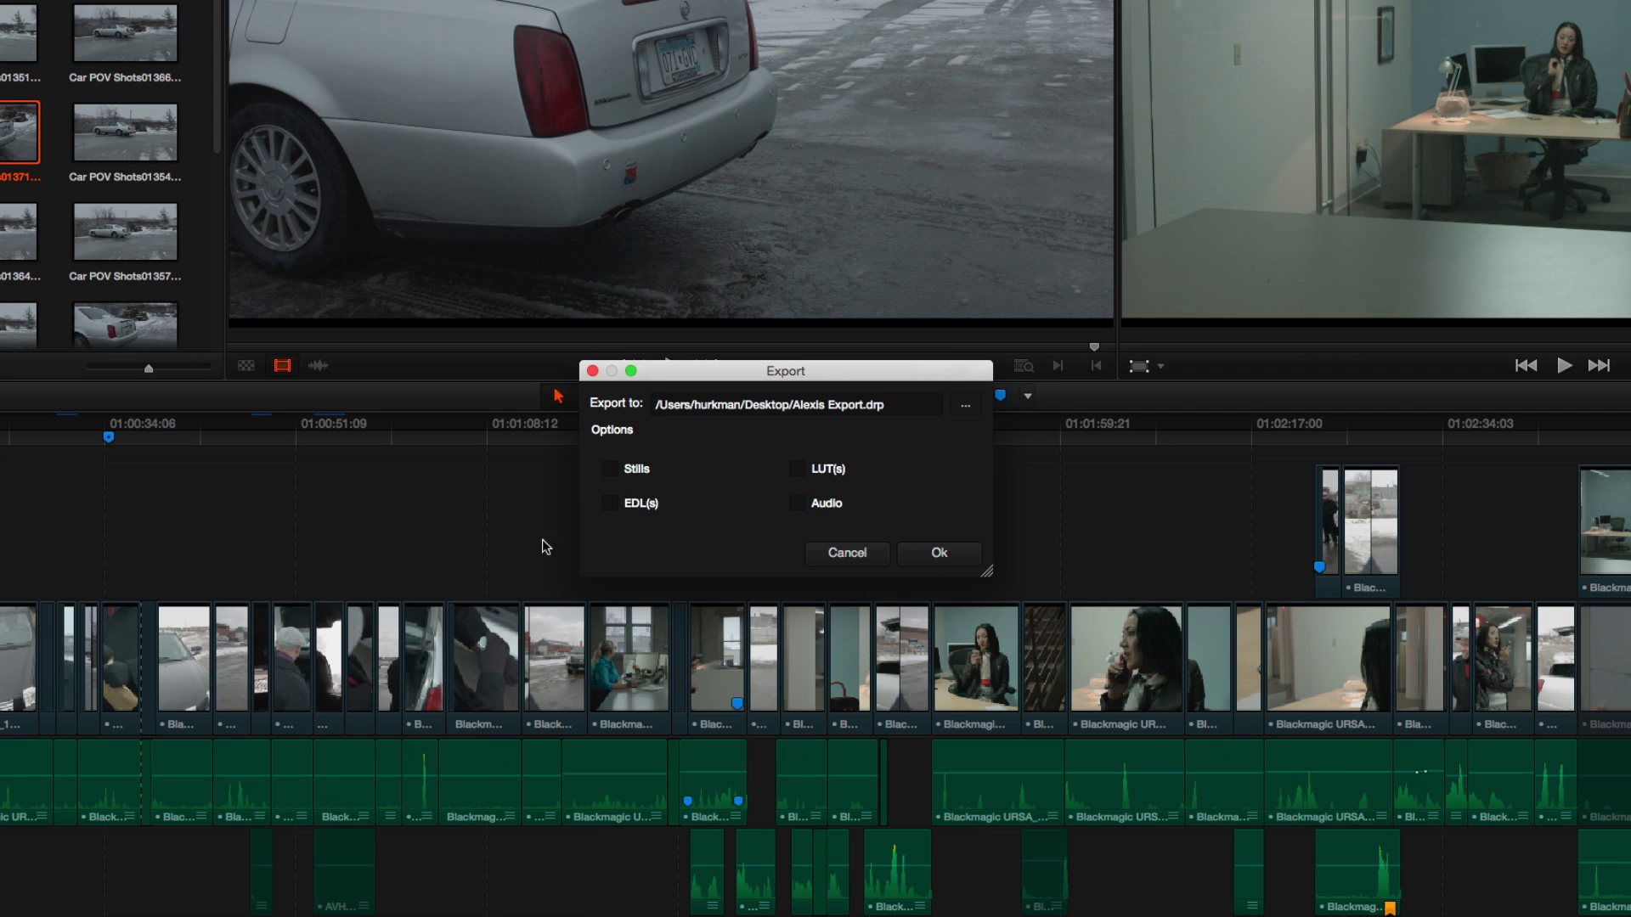
Include stills in the export and dismiss the completion notice.
click(611, 469)
click(967, 557)
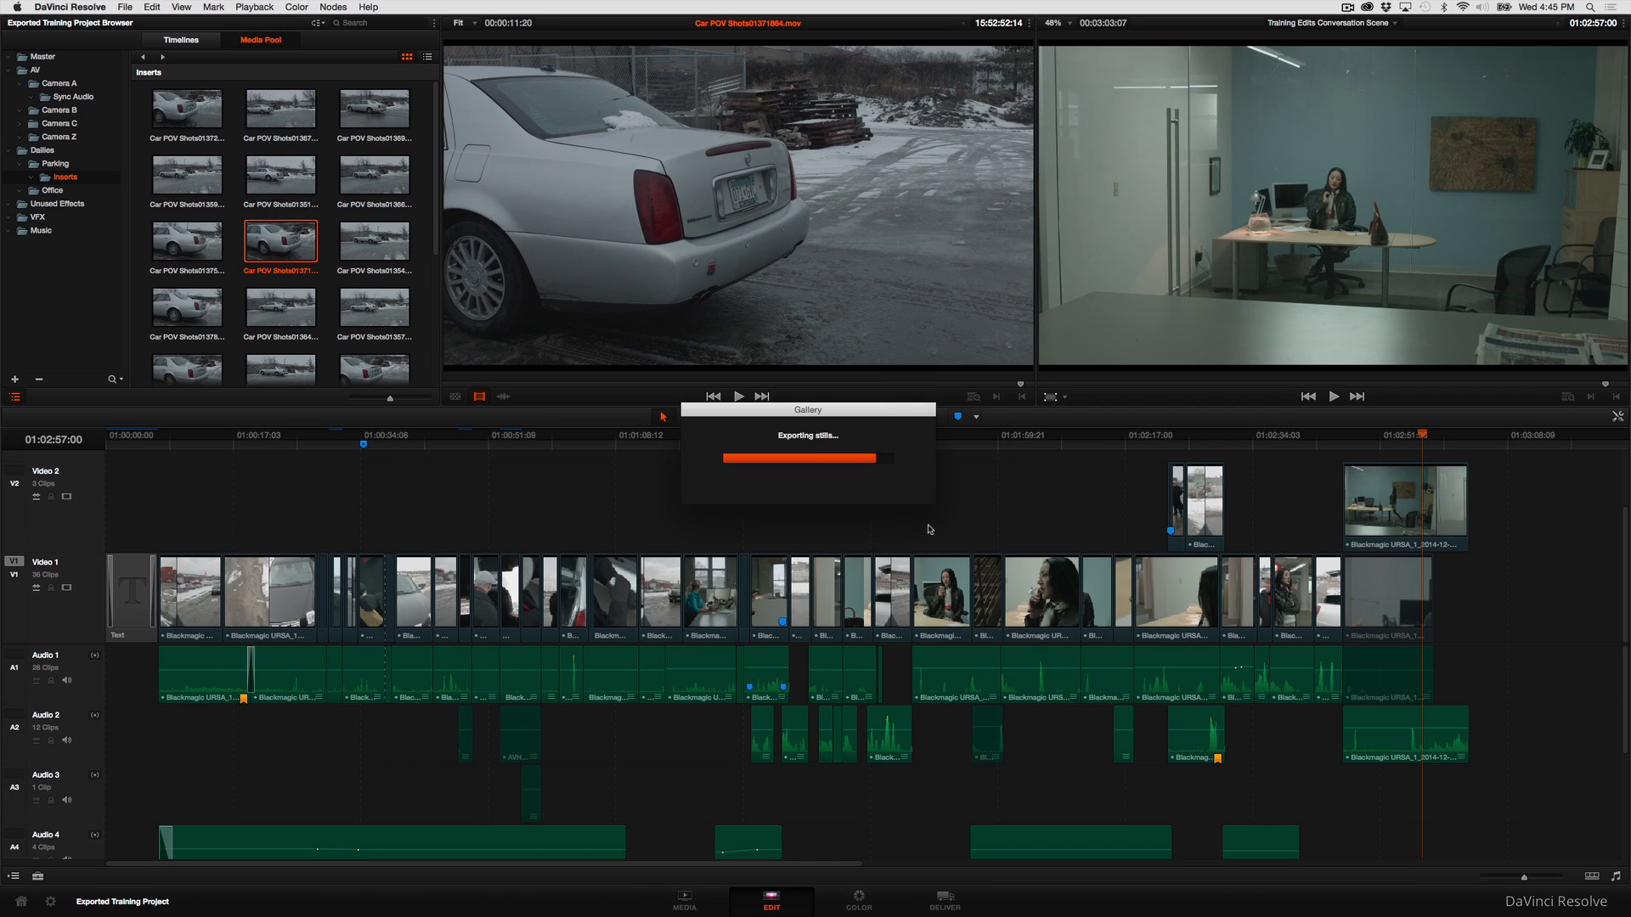
click(932, 499)
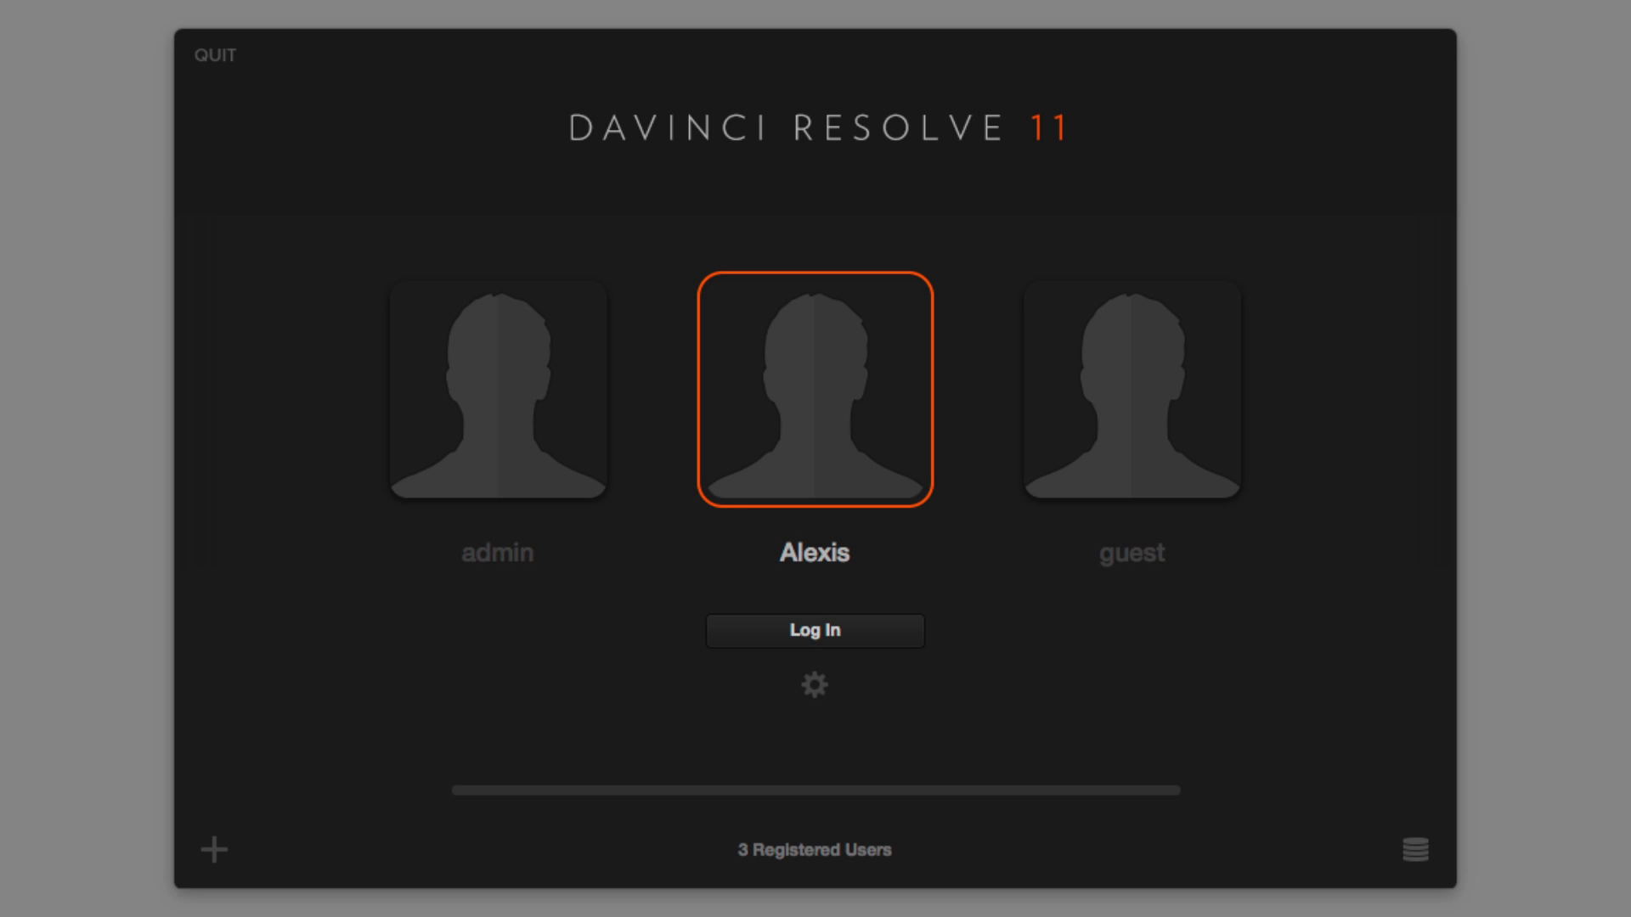
Log in to the user account and bring up the Project Manager's project actions menu.
double_click(792, 375)
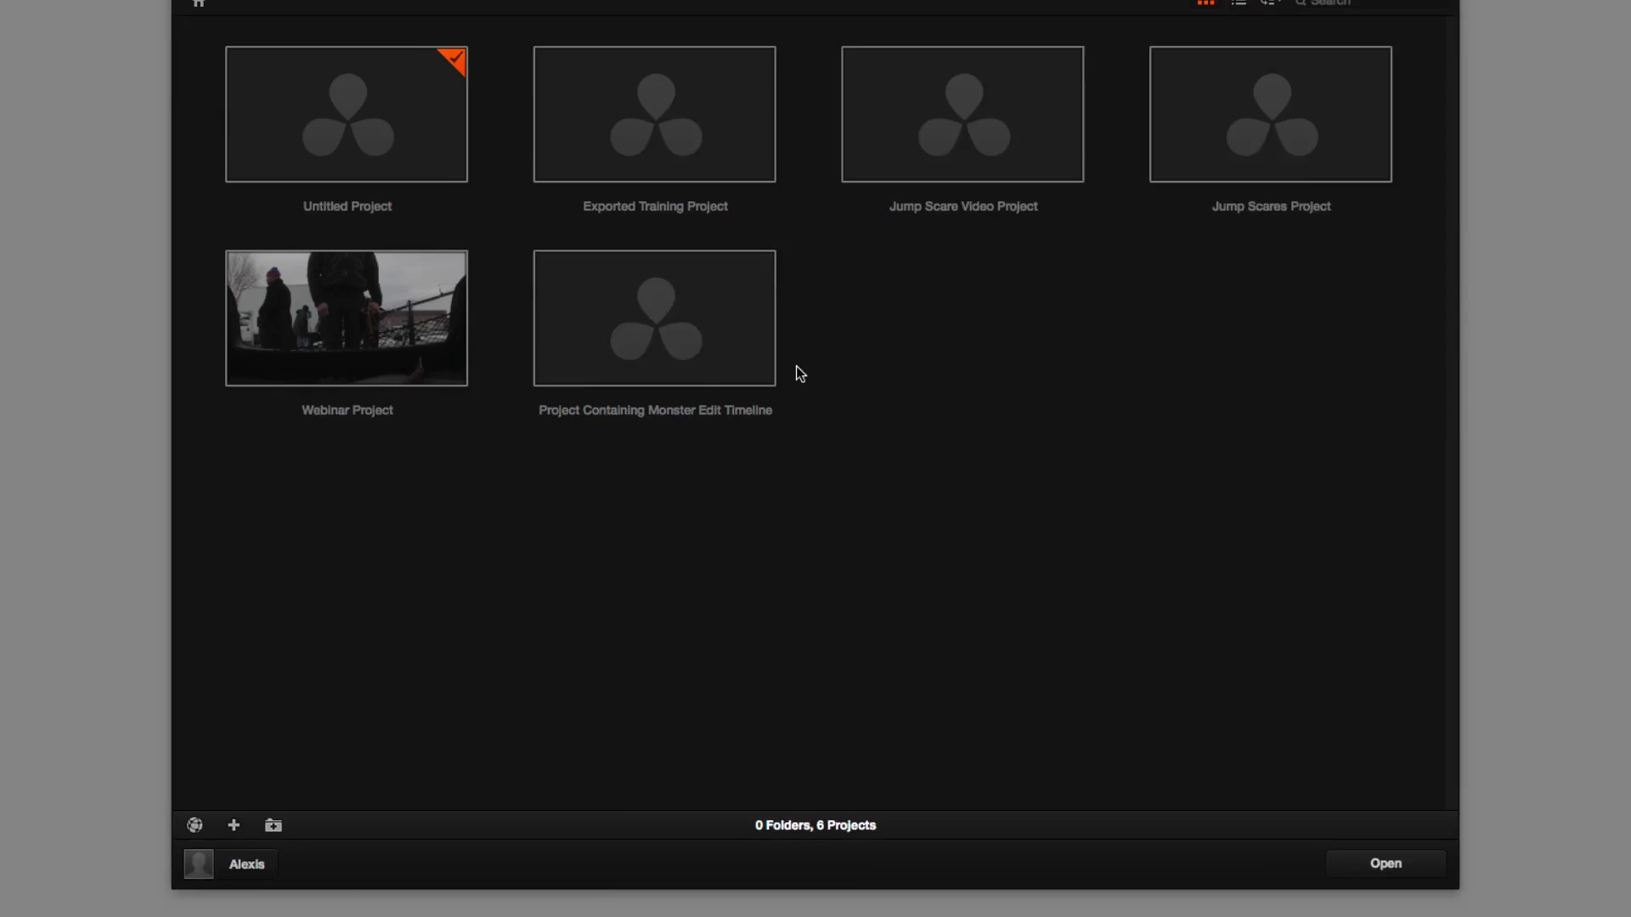
right_click(942, 410)
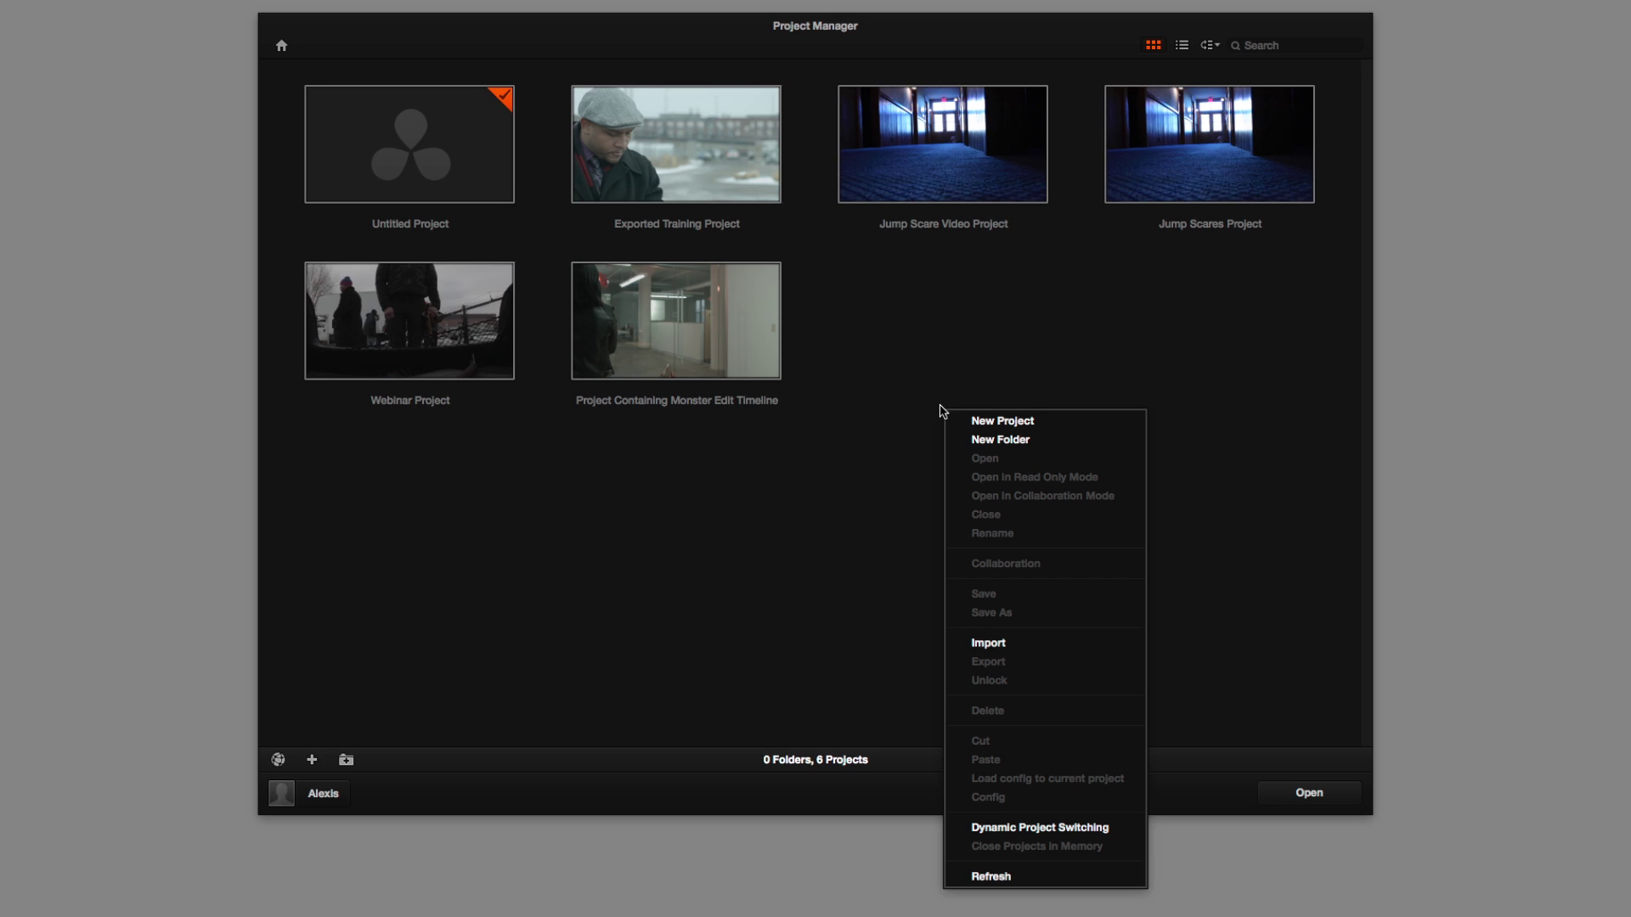
Import 'Alexis Export.drp' from the Desktop and open the newly imported project.
click(1004, 645)
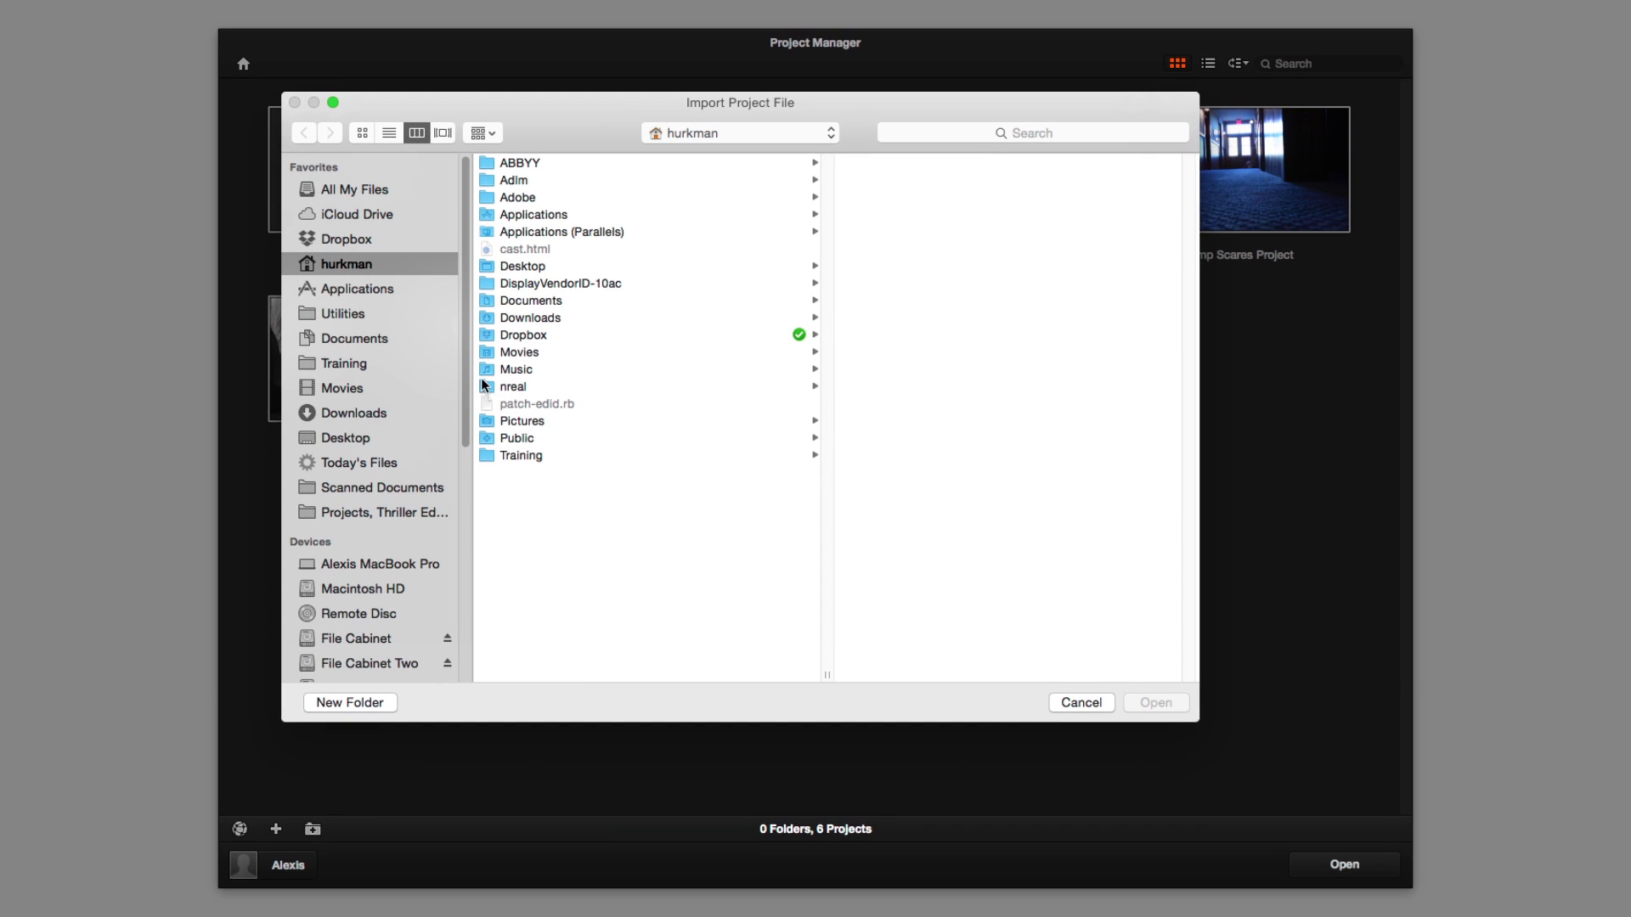
click(366, 441)
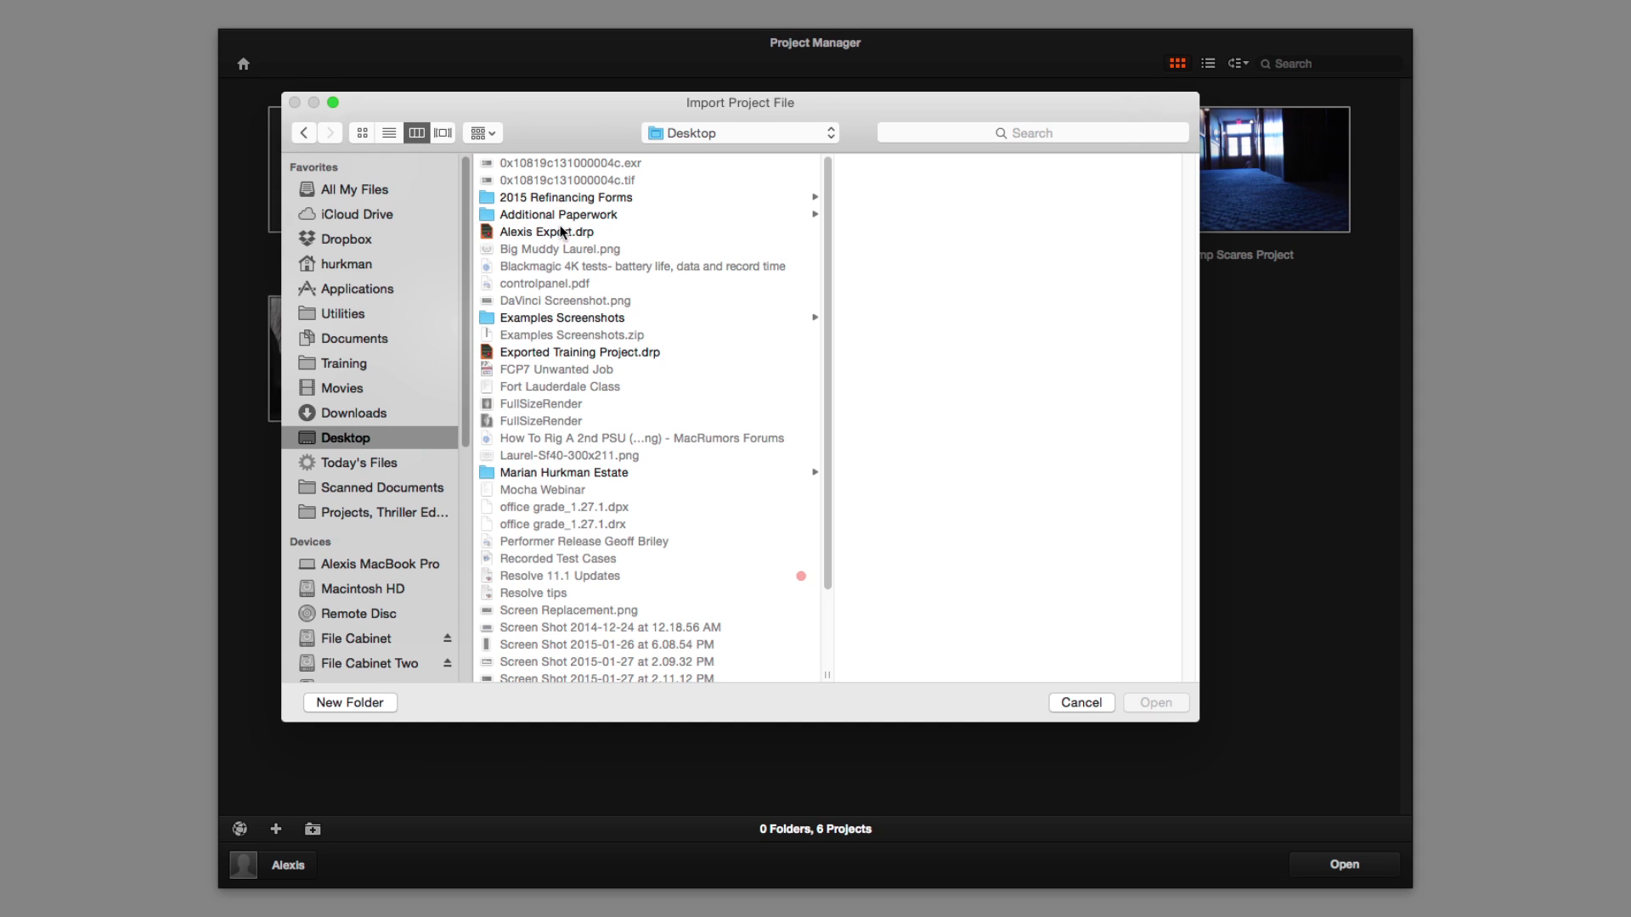
click(563, 232)
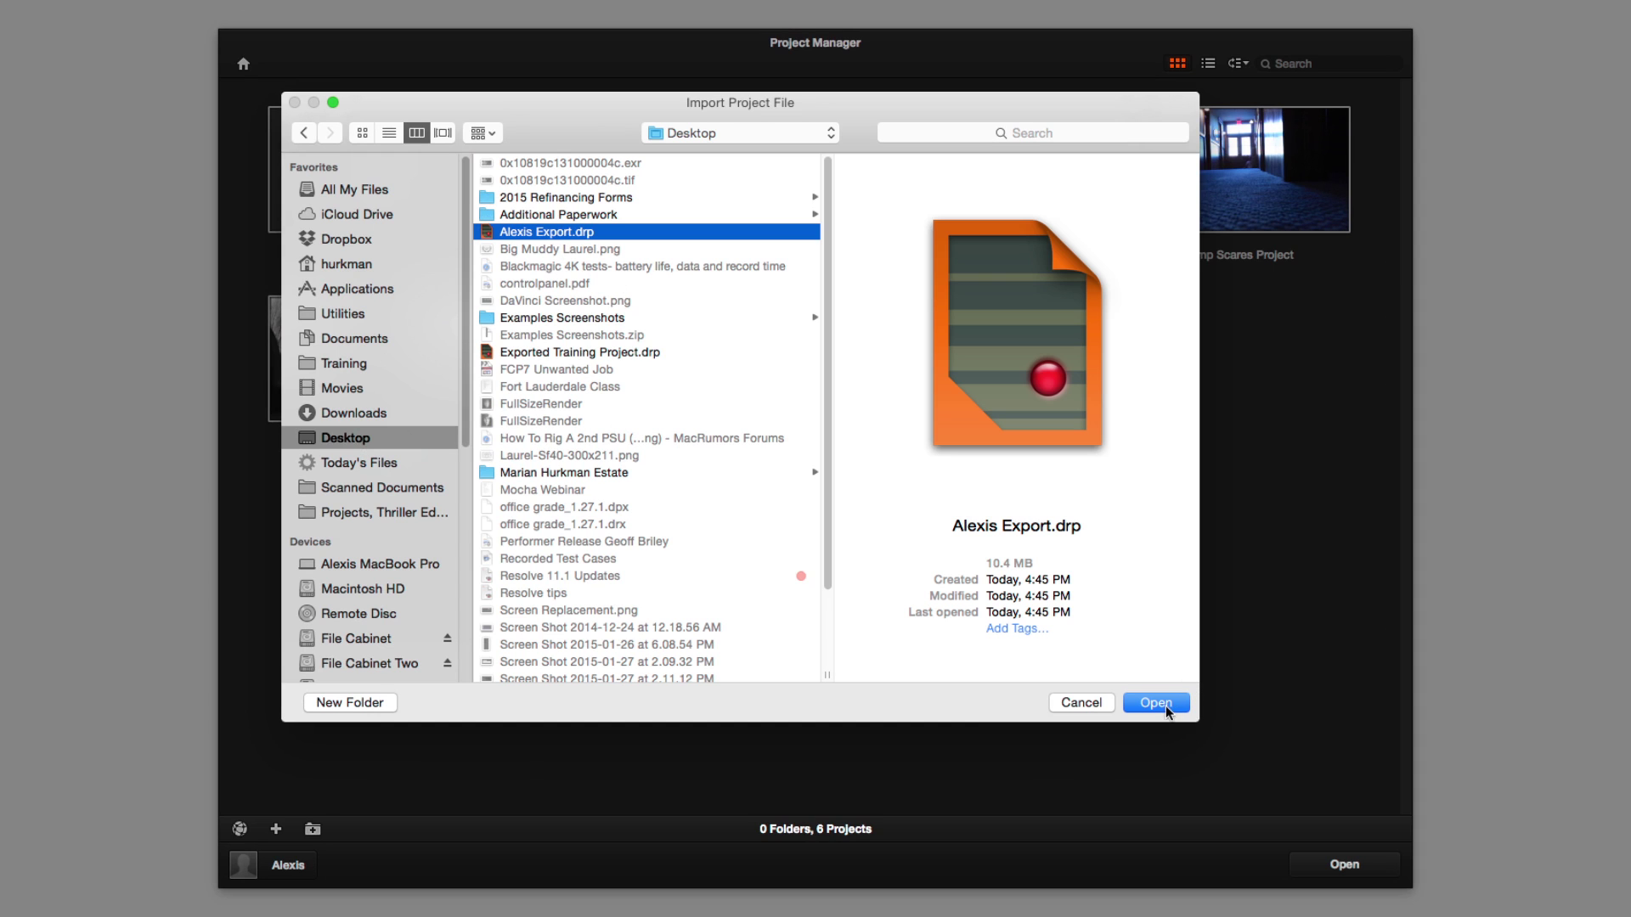
click(1165, 705)
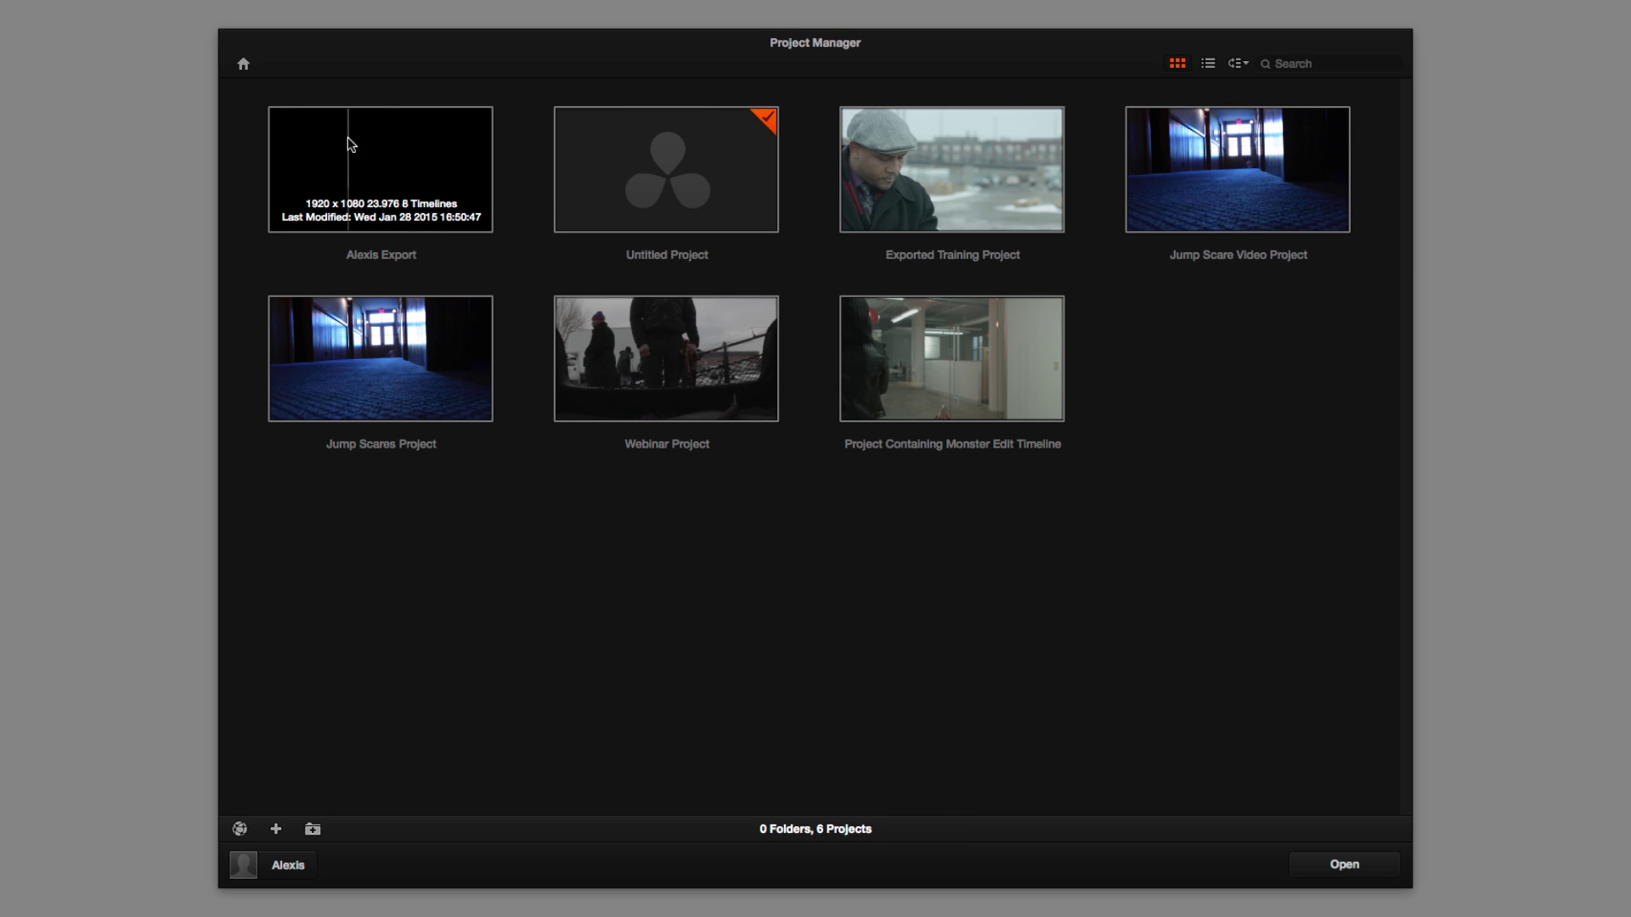
click(410, 159)
double_click(410, 158)
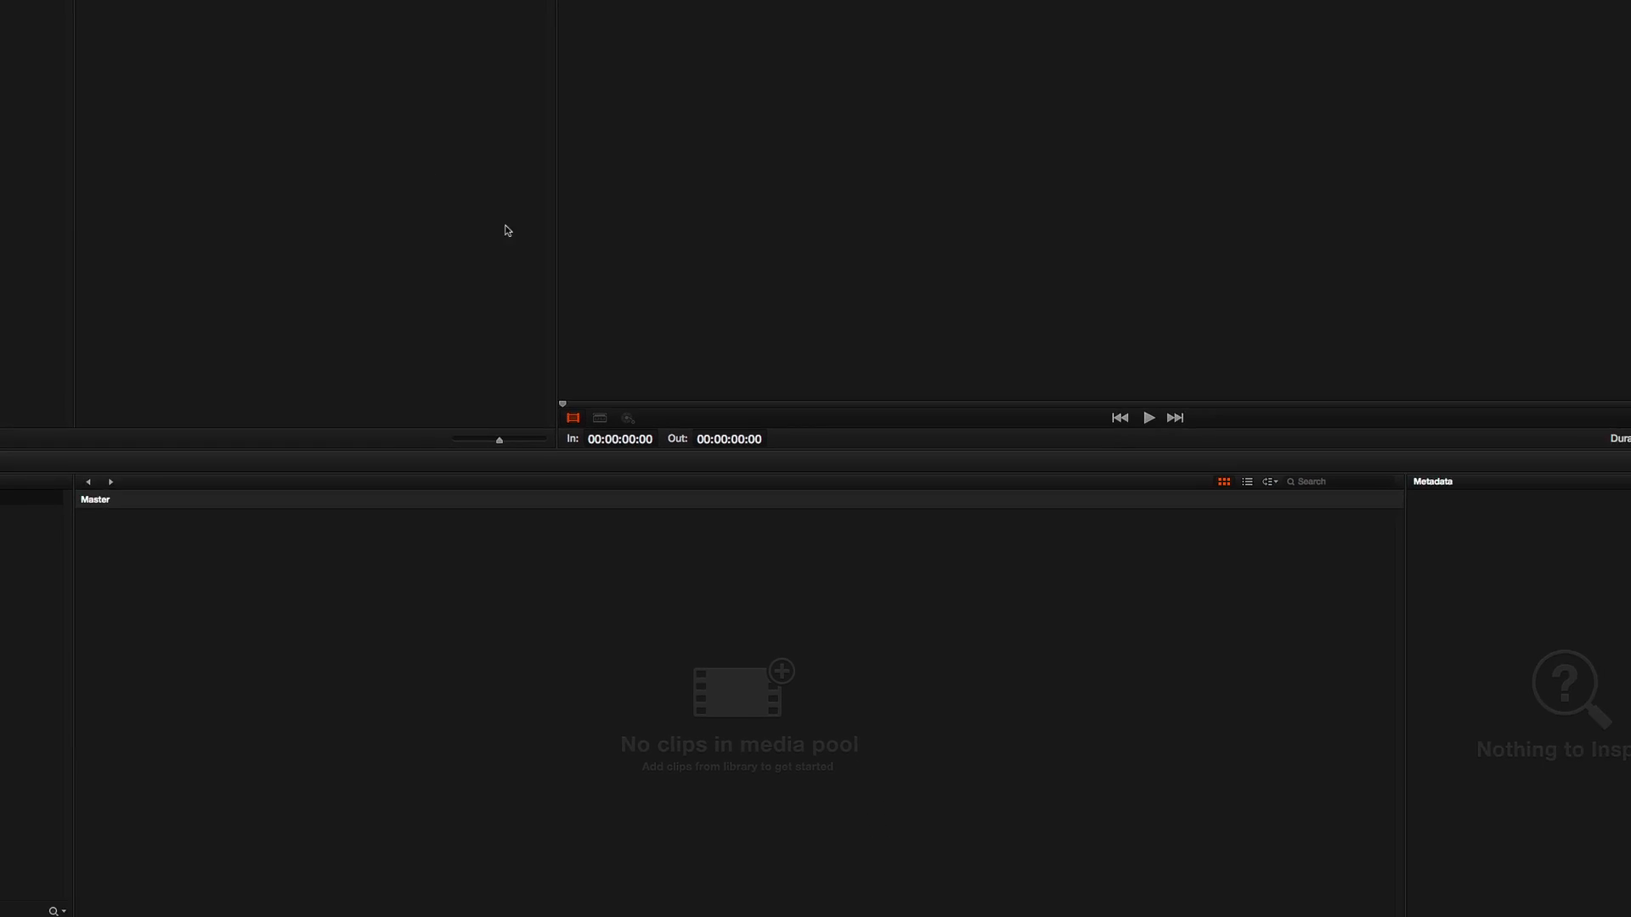
click(765, 908)
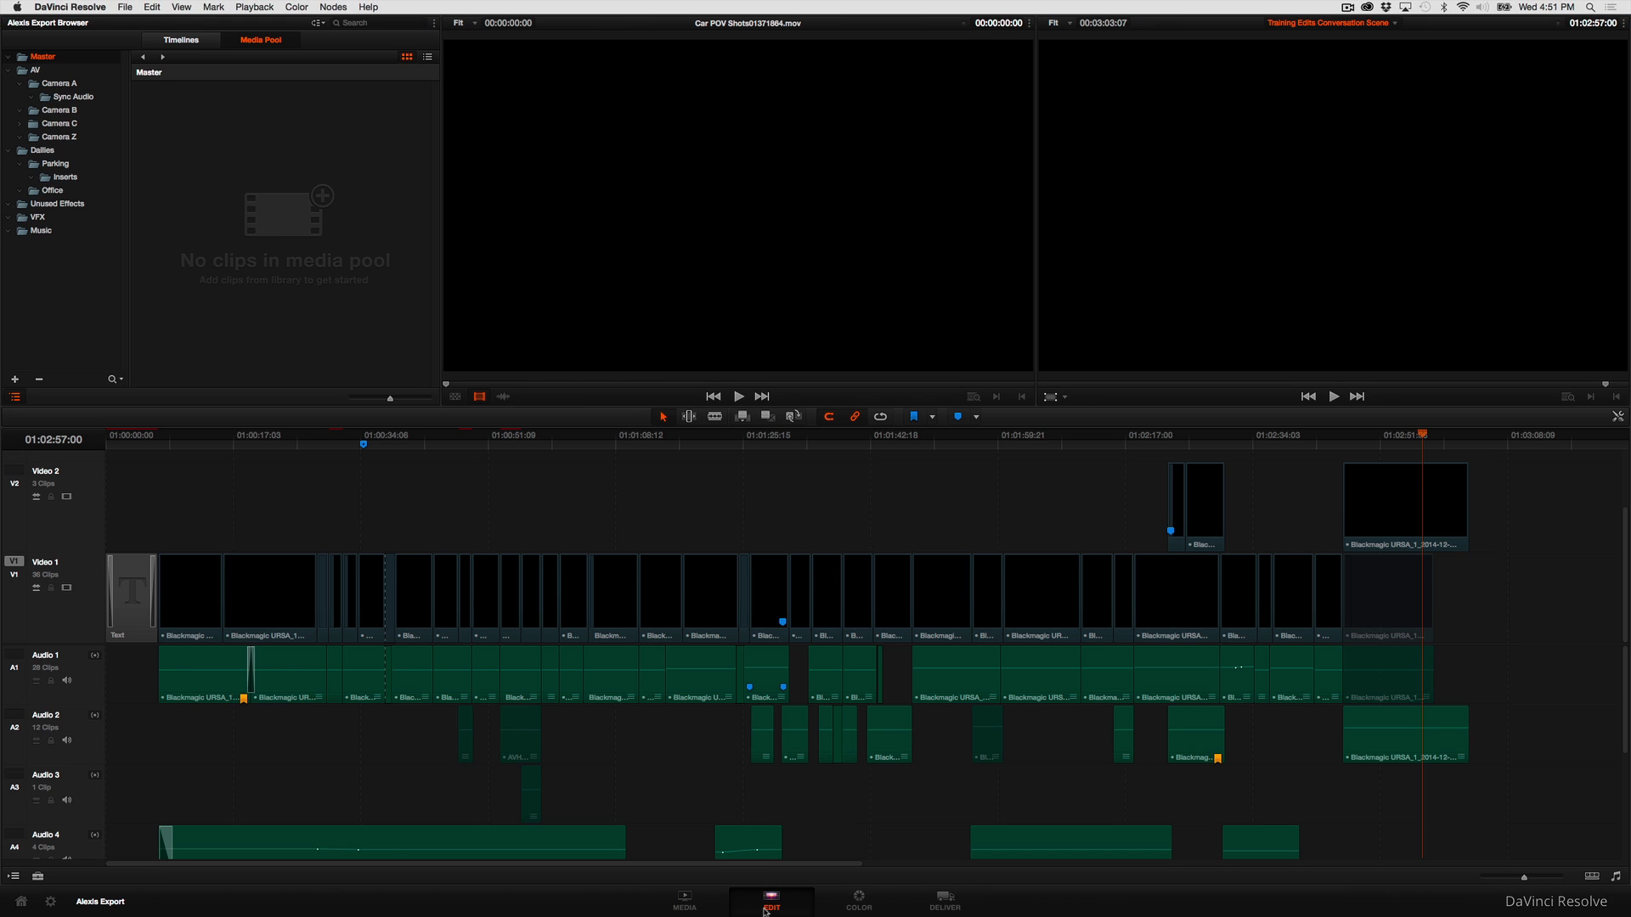
mouse_move(1080, 434)
mouse_down()
mouse_move(516, 462)
mouse_move(520, 484)
mouse_up()
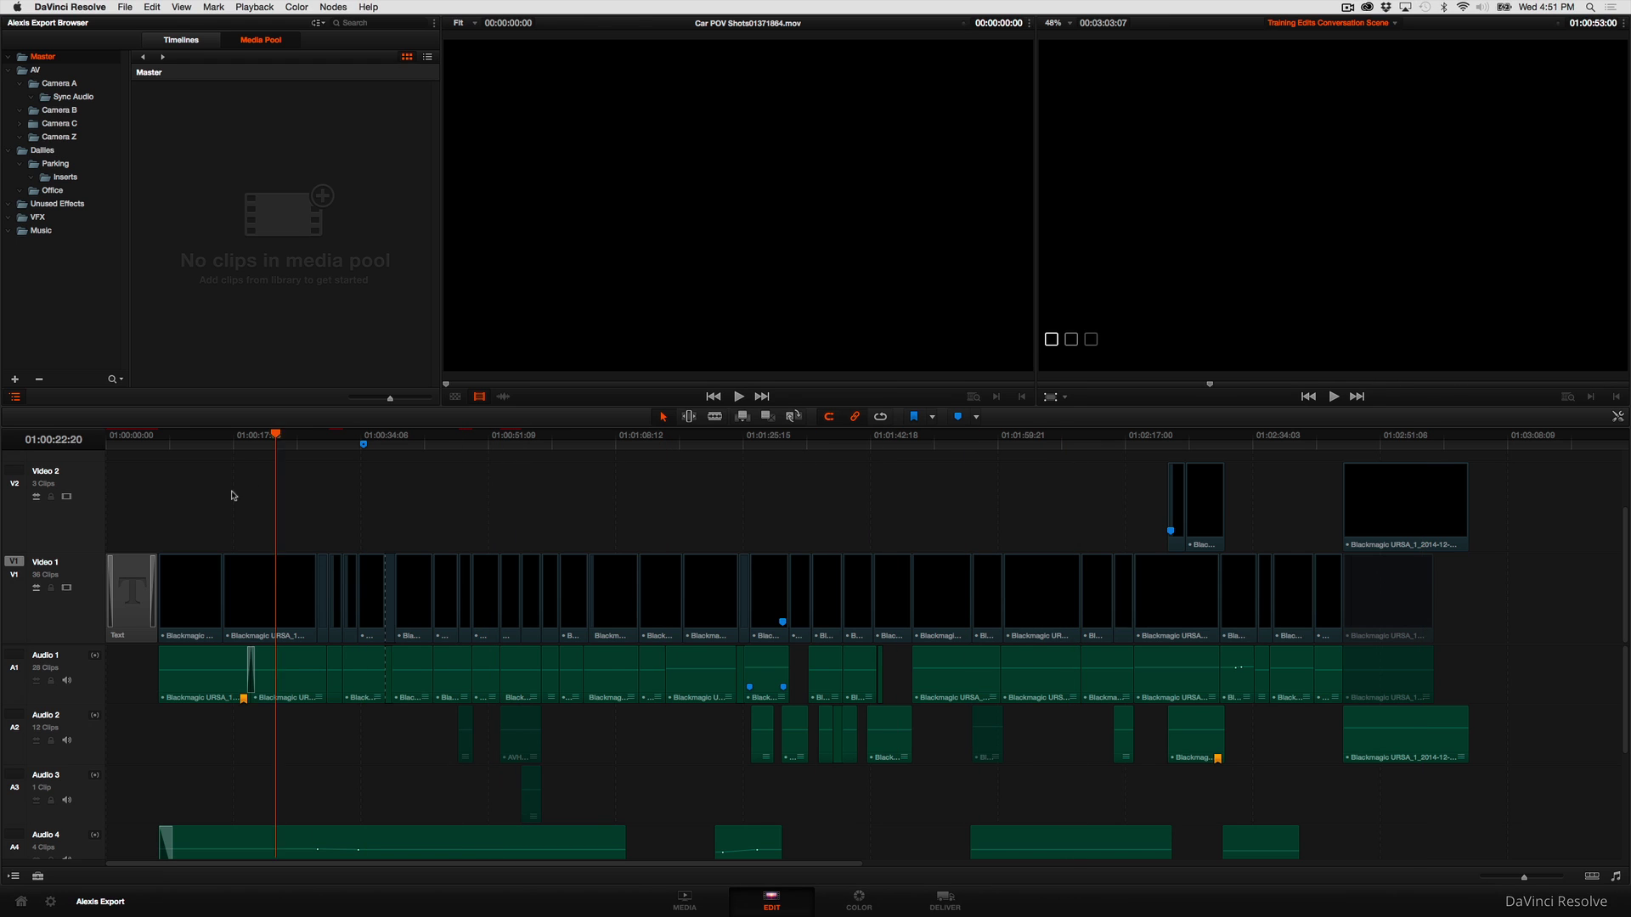
drag(629, 516, 898, 516)
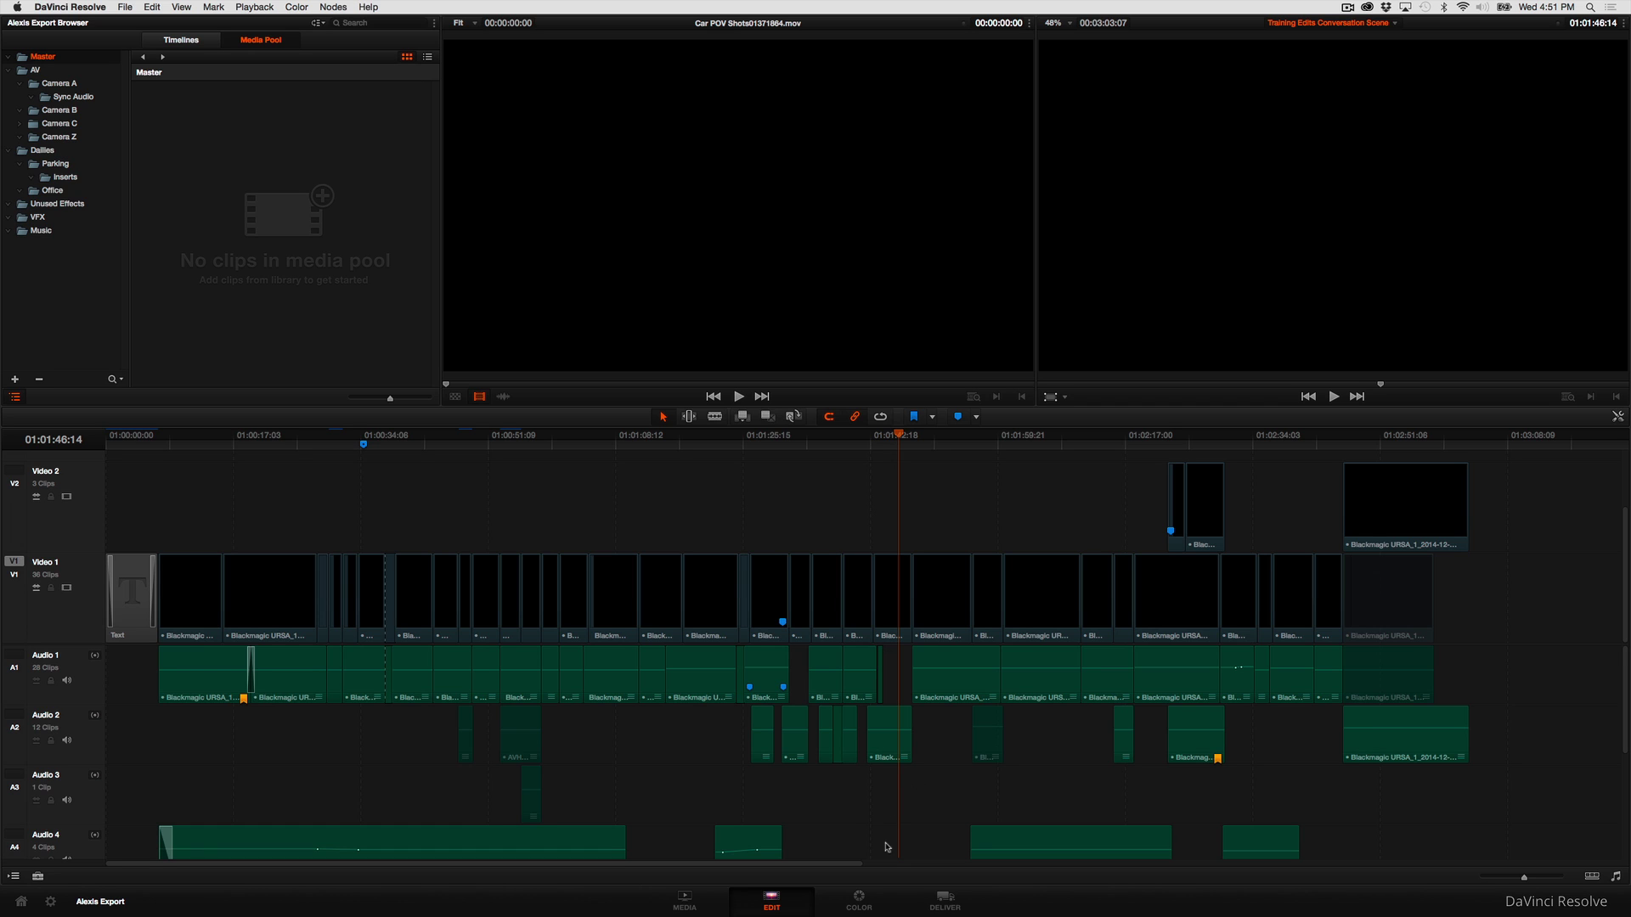
click(695, 897)
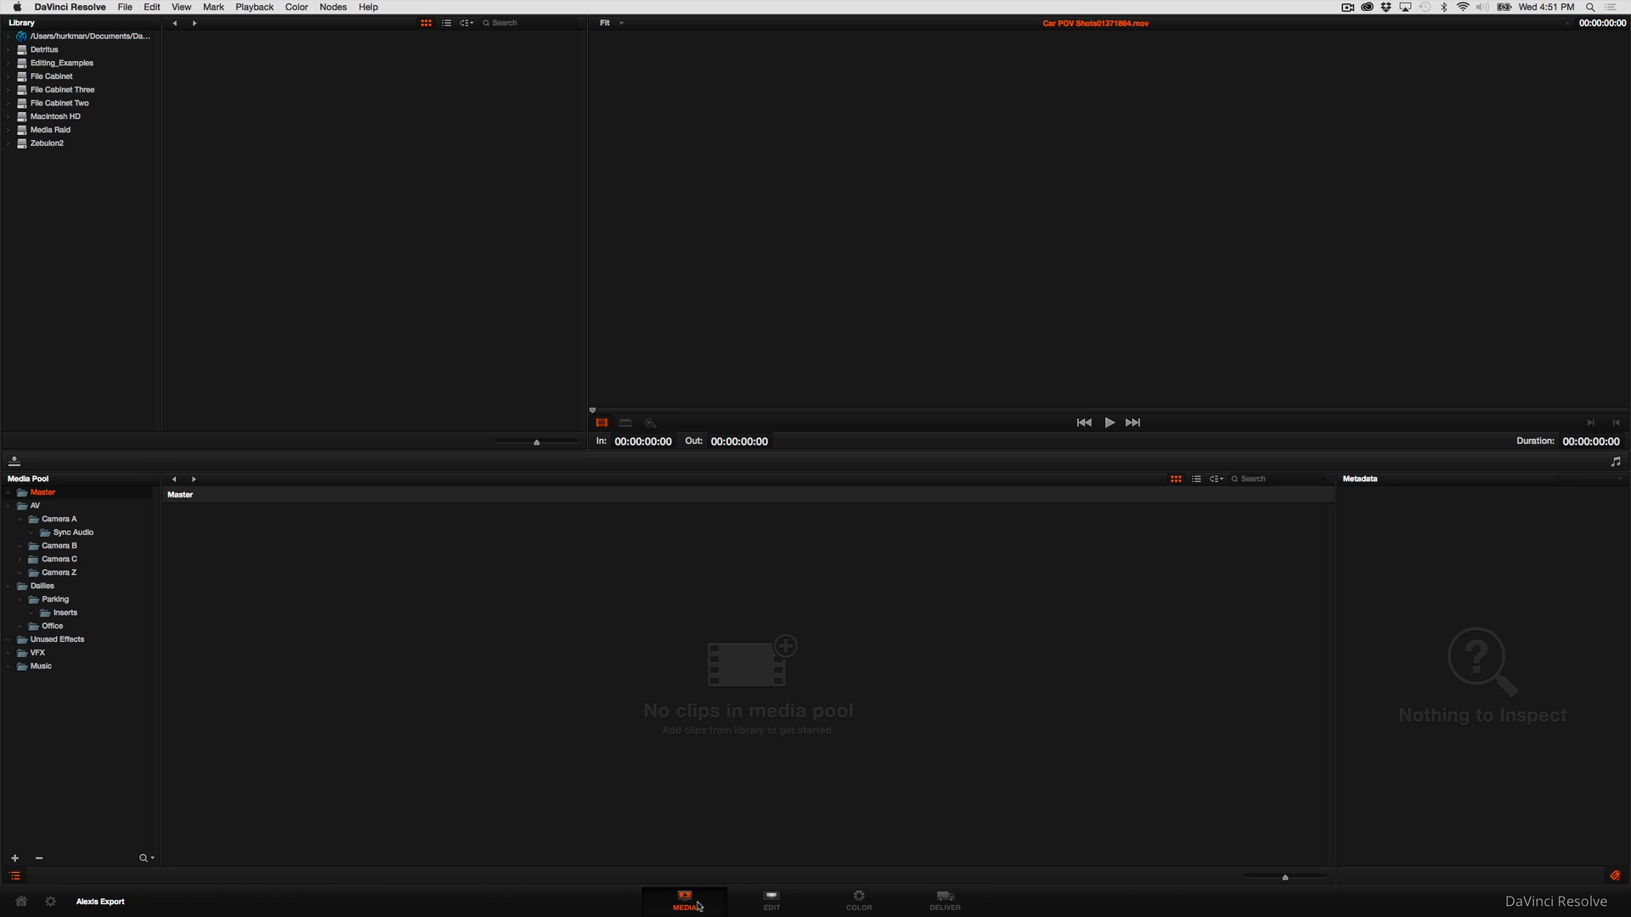
Delete the AV through Music bins from the media pool.
click(81, 671)
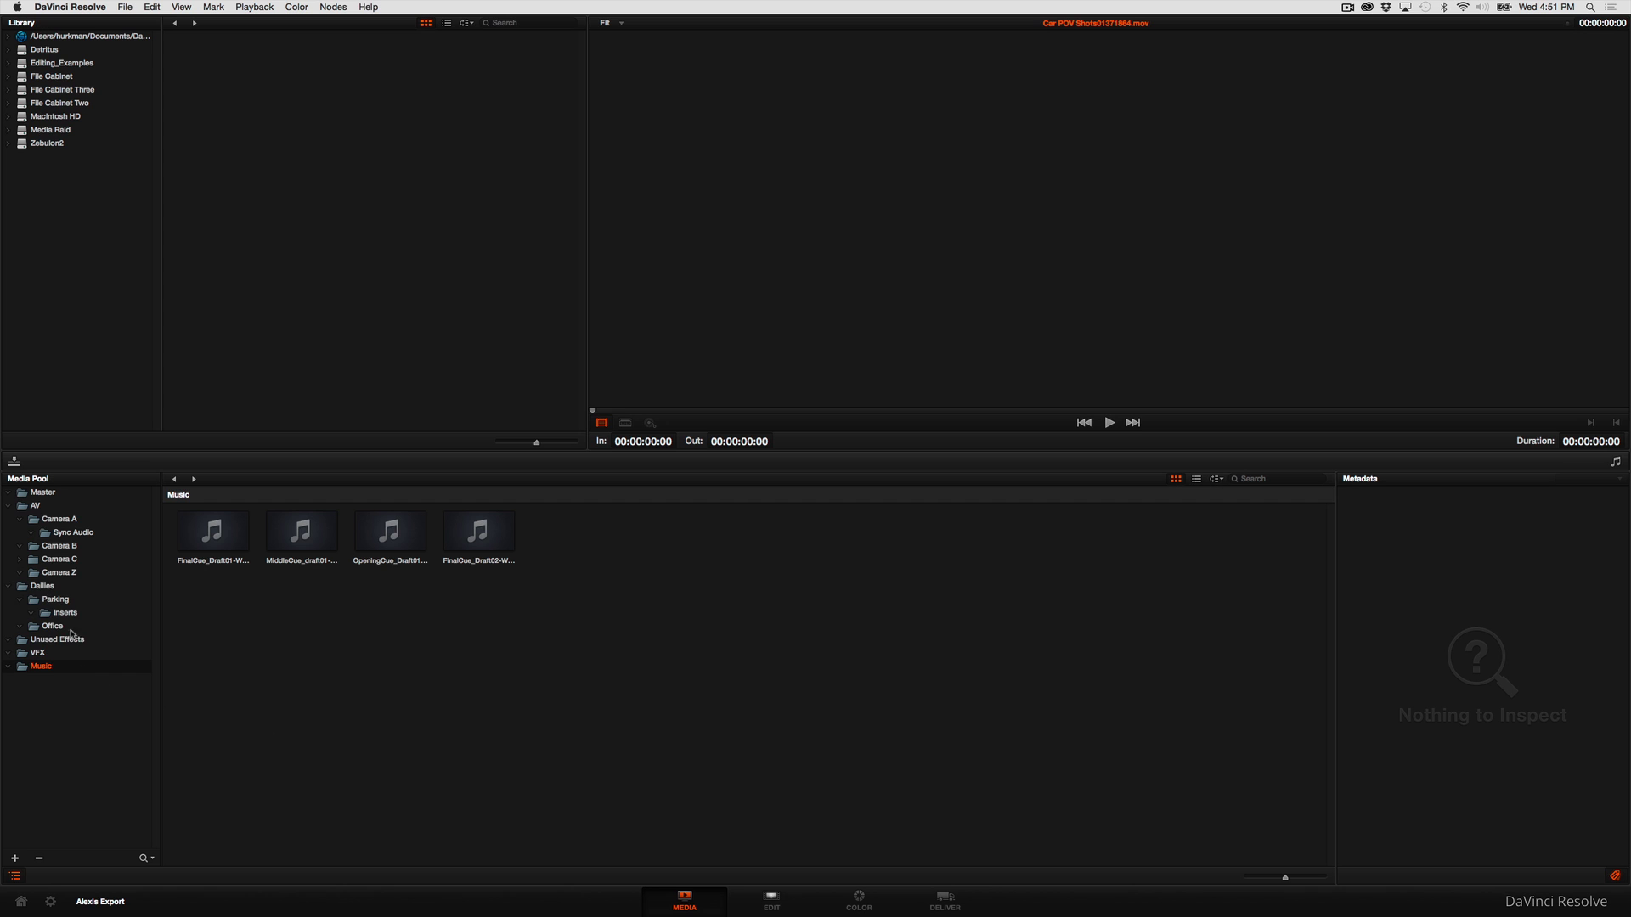
shift+click(25, 508)
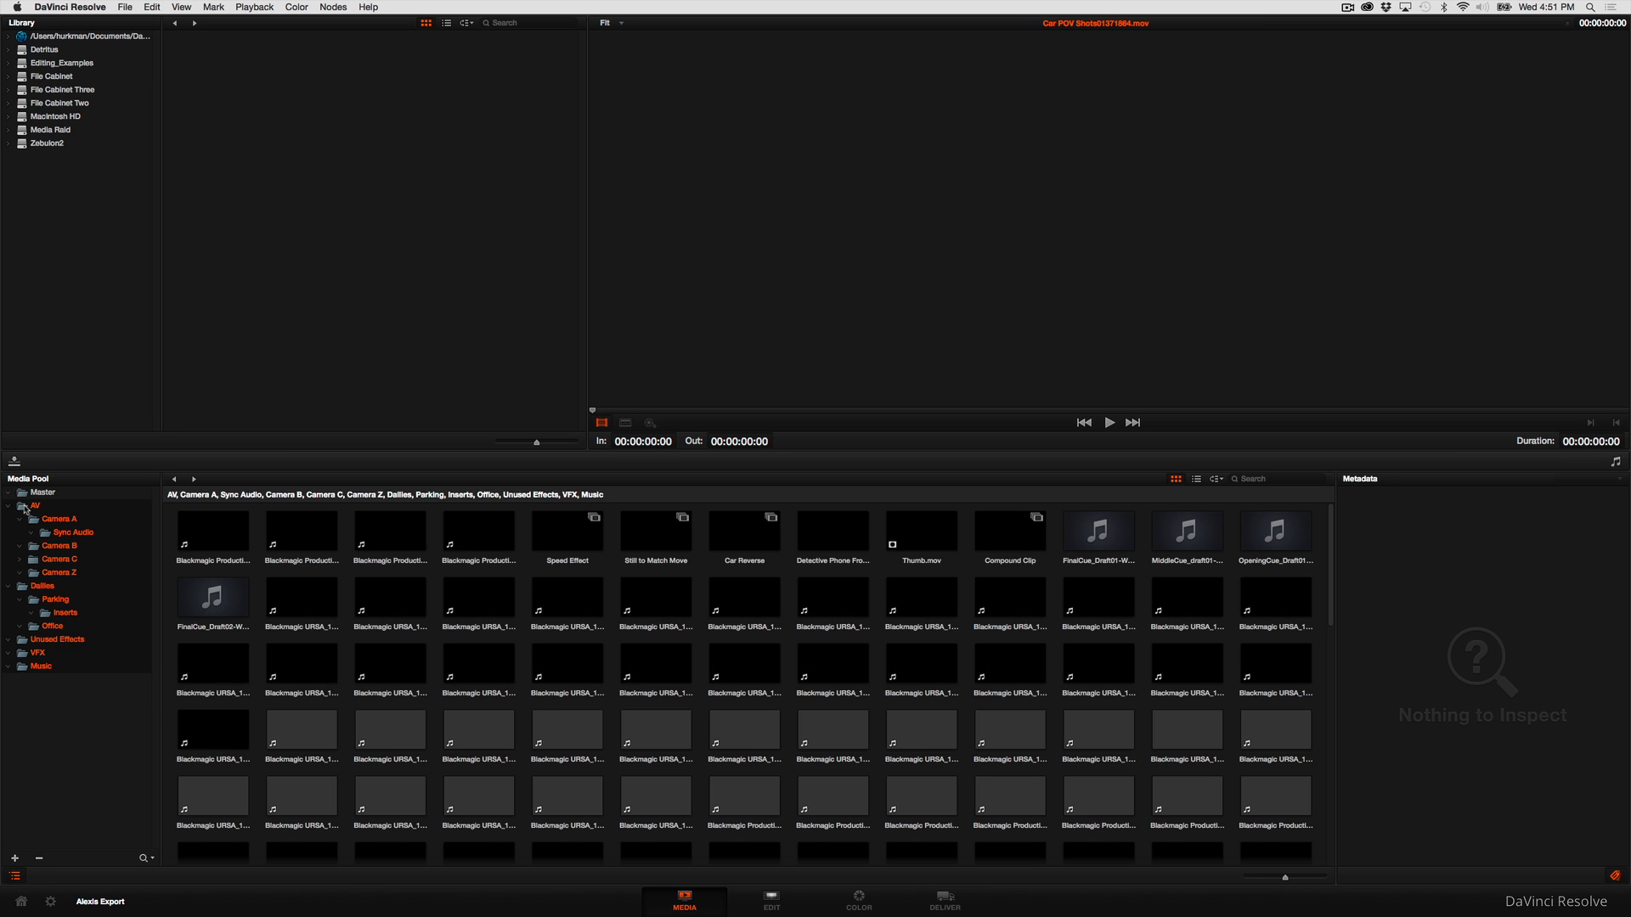
right_click(25, 508)
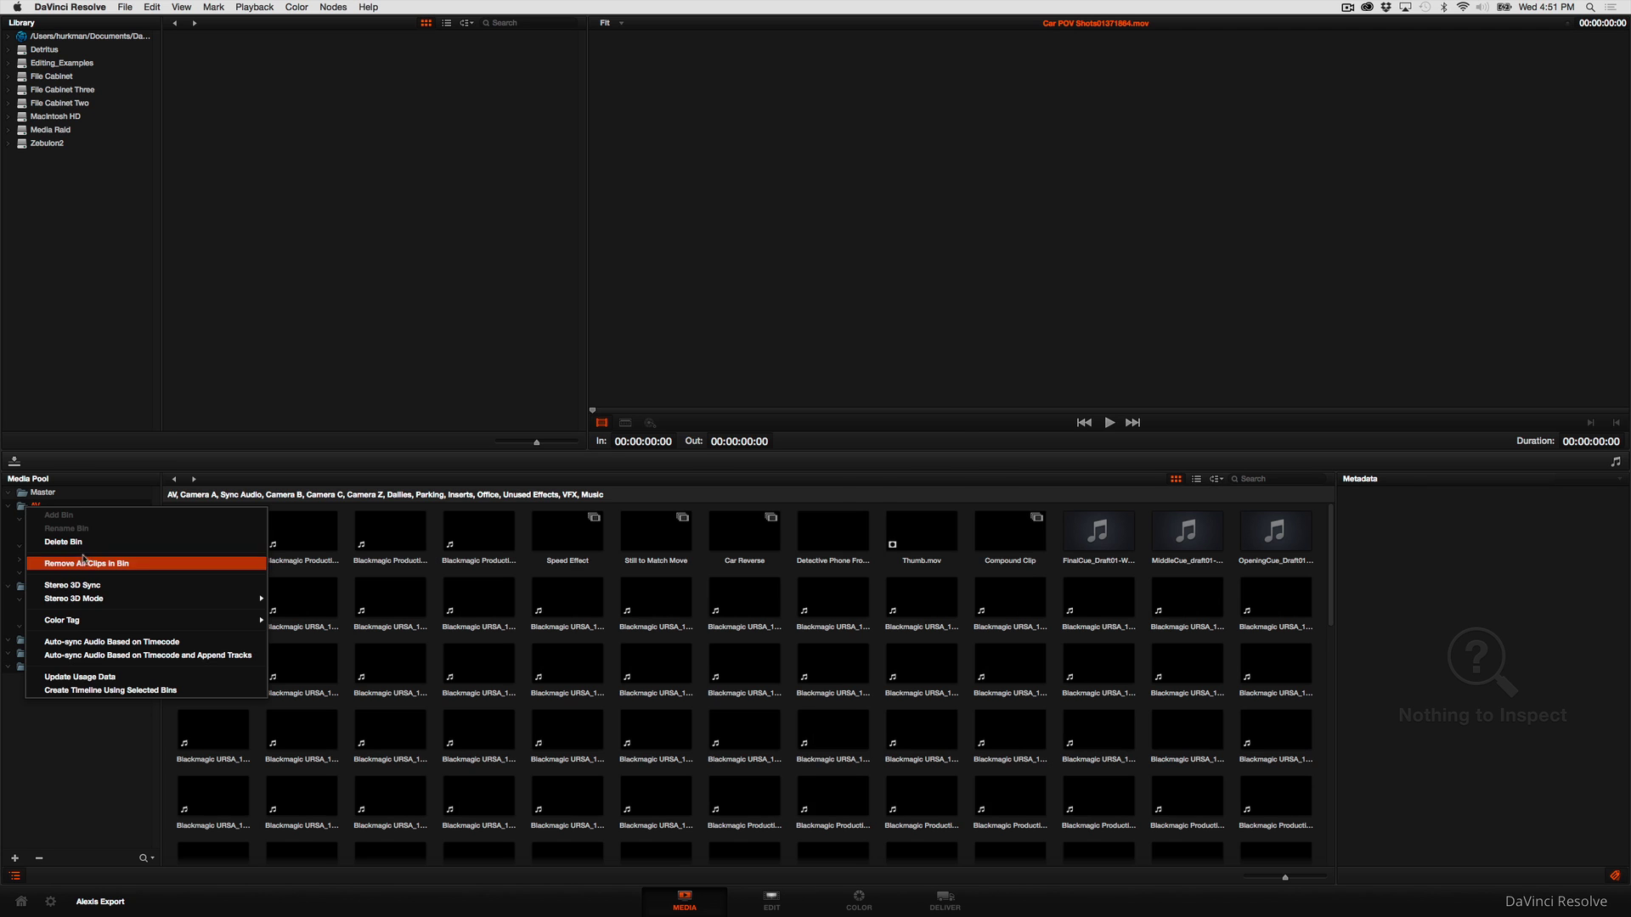
click(76, 542)
click(942, 504)
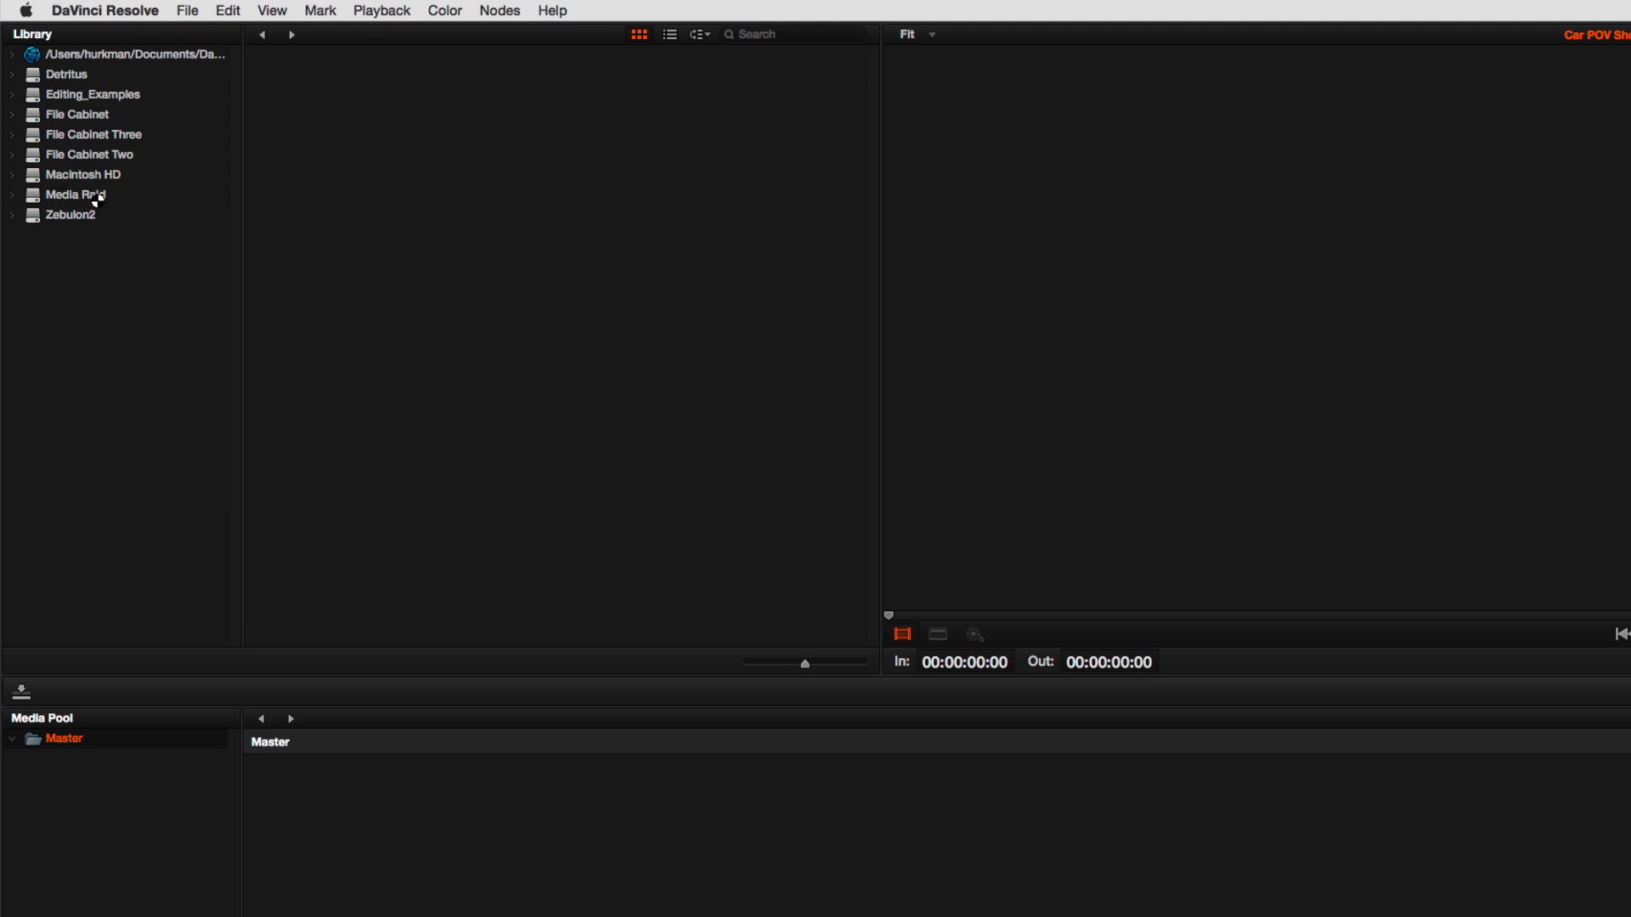
In list view, browse Media Raid to New Drive > AN_UNWANTED_JOB_120714 > MEDIA and select PROXY.
click(77, 196)
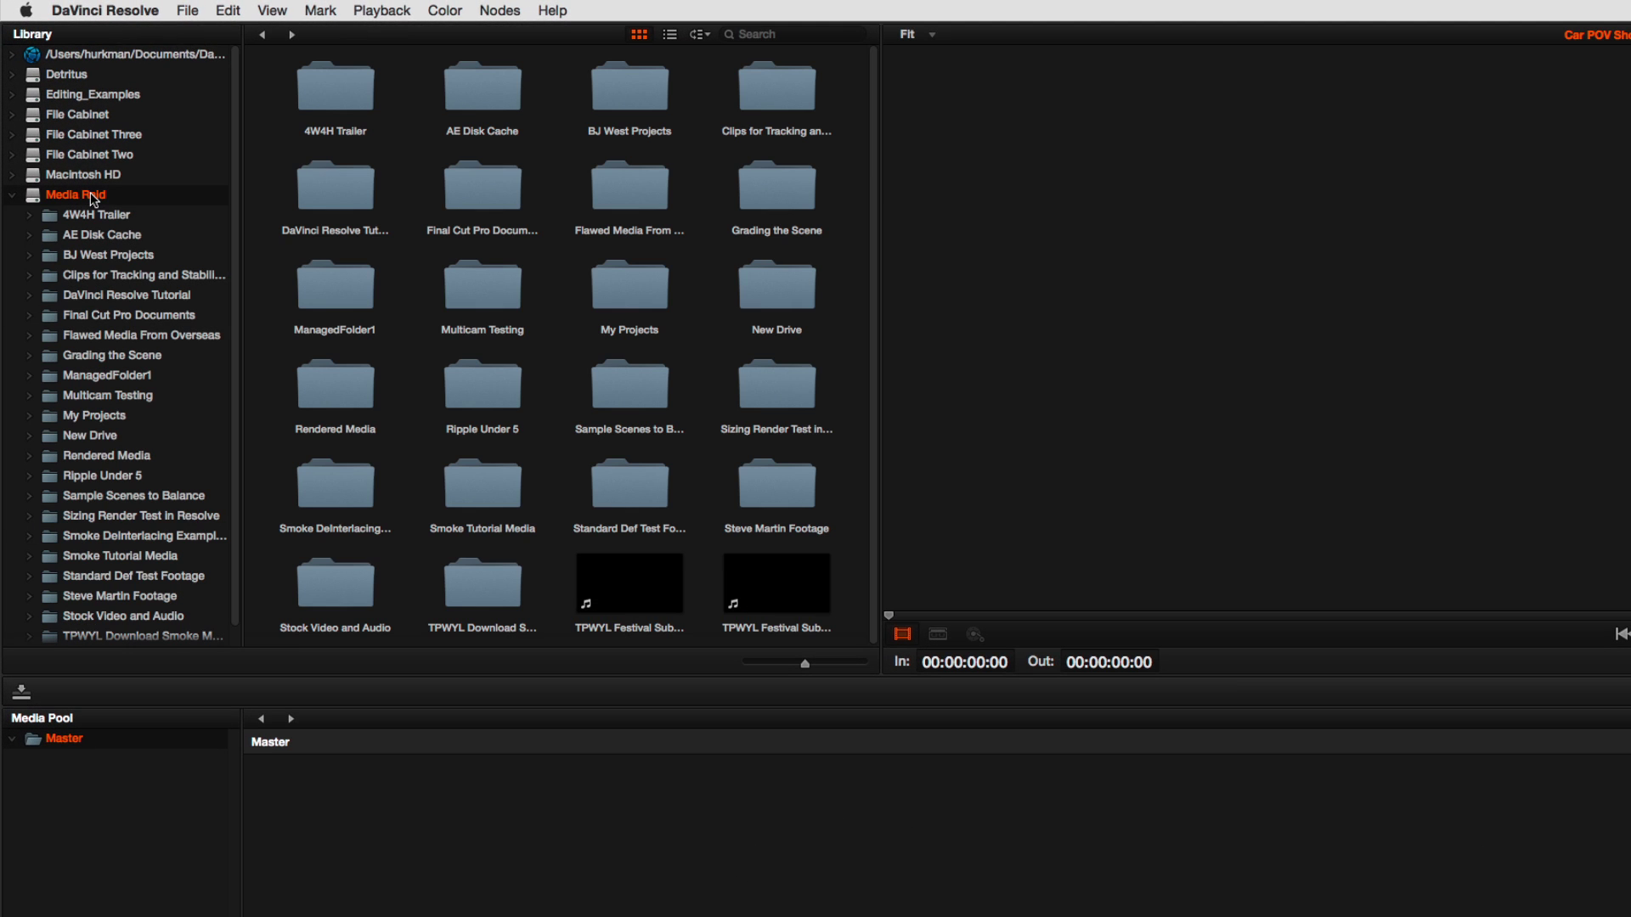
click(669, 35)
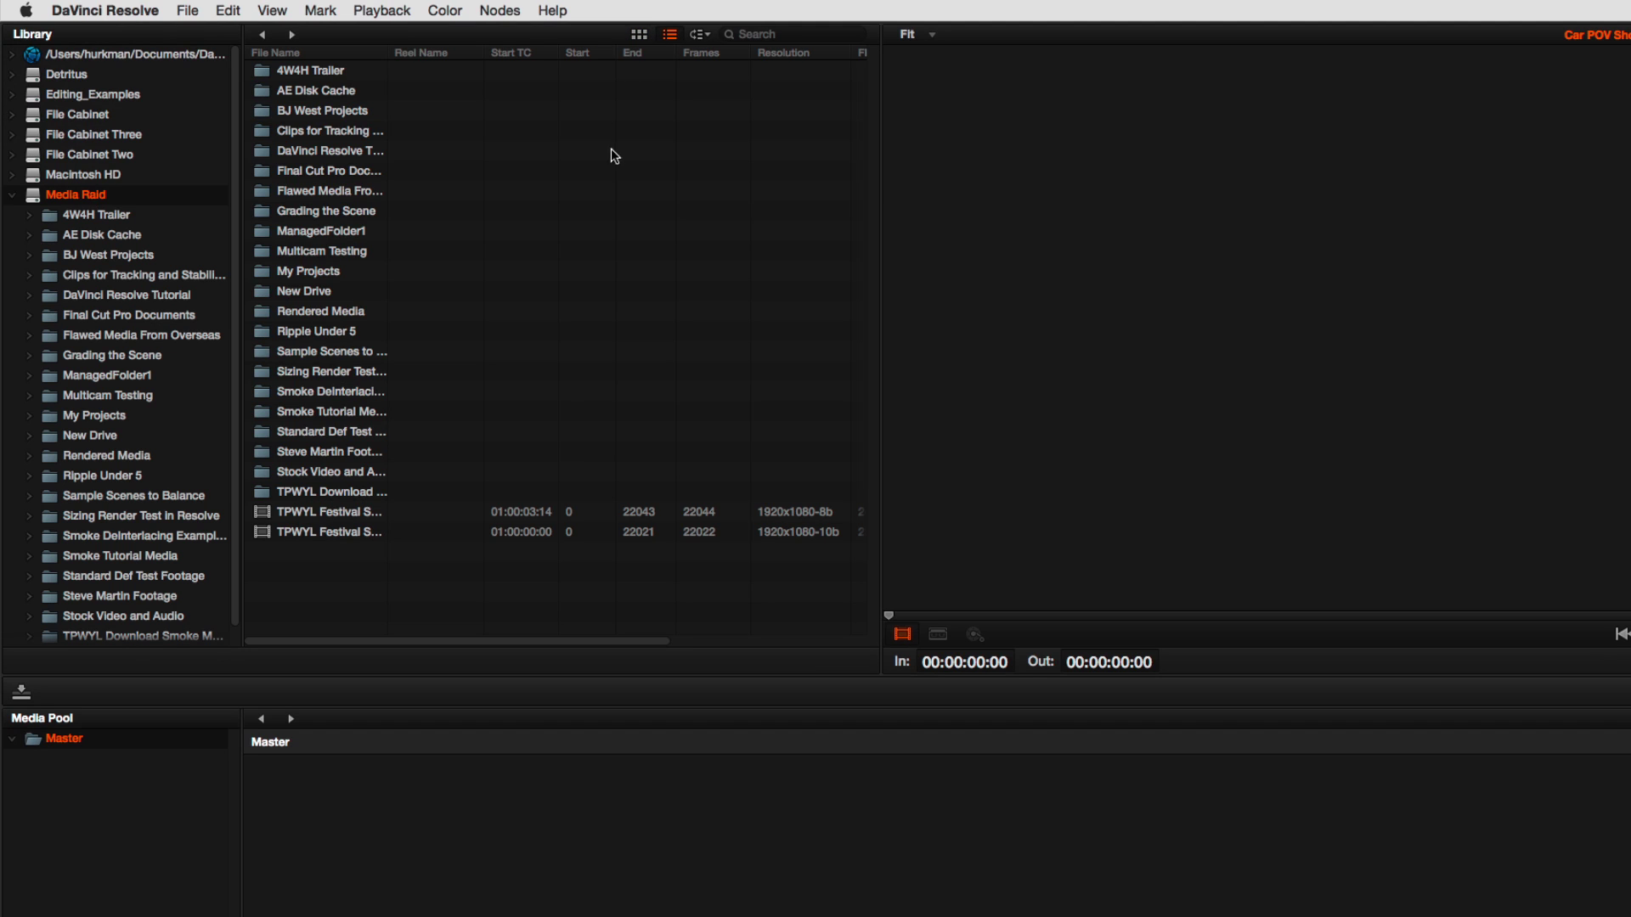
drag(391, 52, 498, 65)
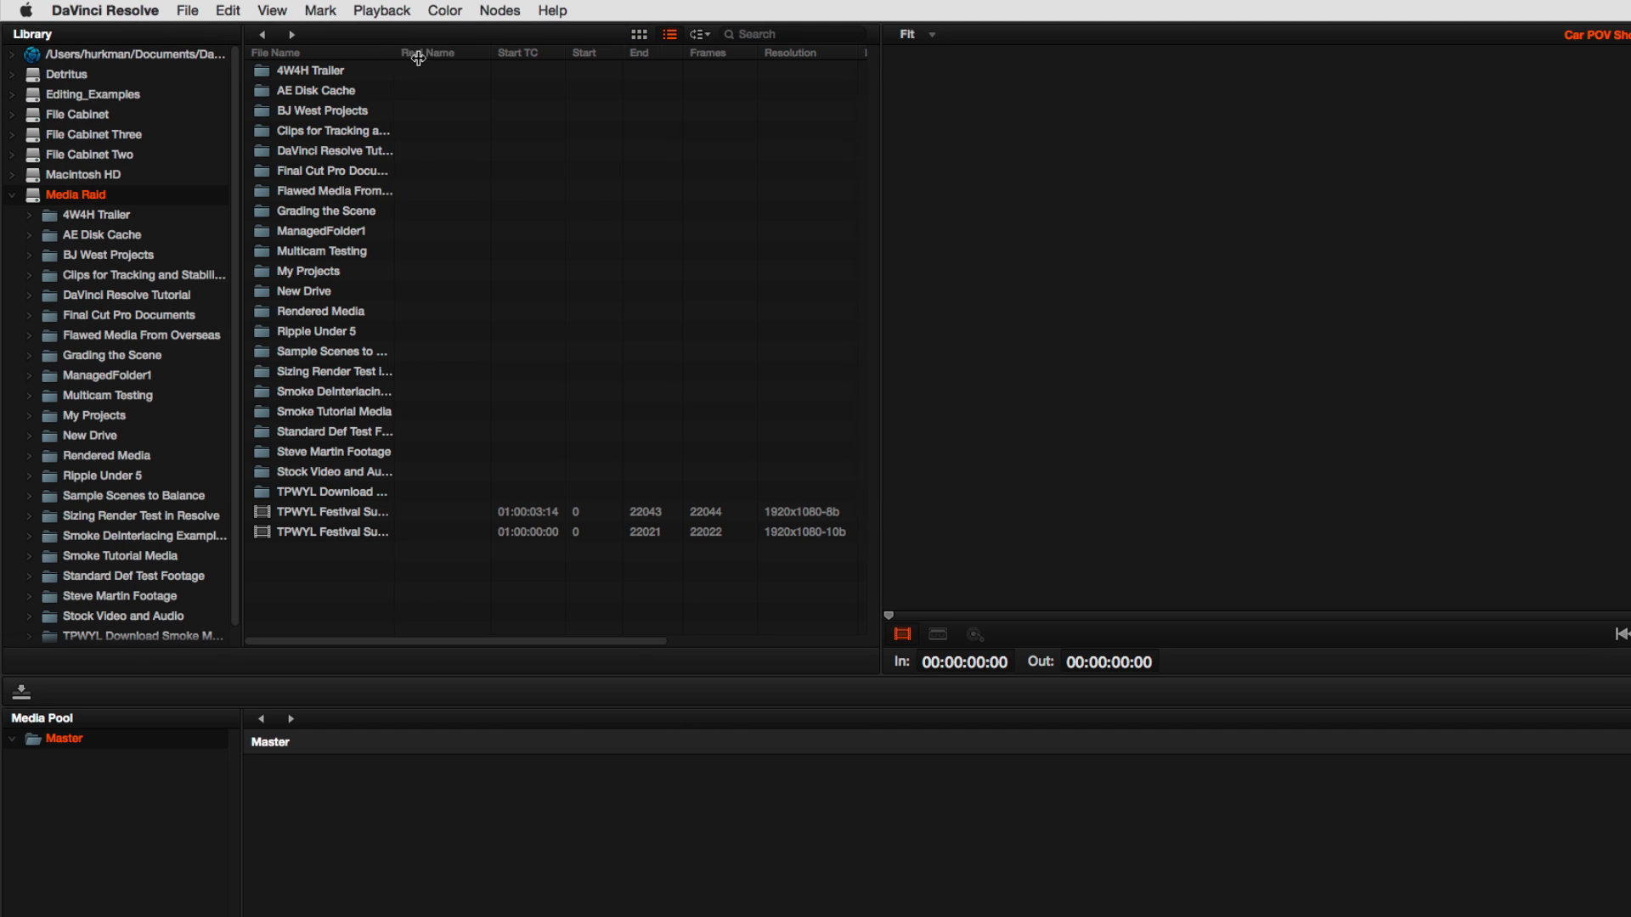
double_click(321, 289)
double_click(375, 69)
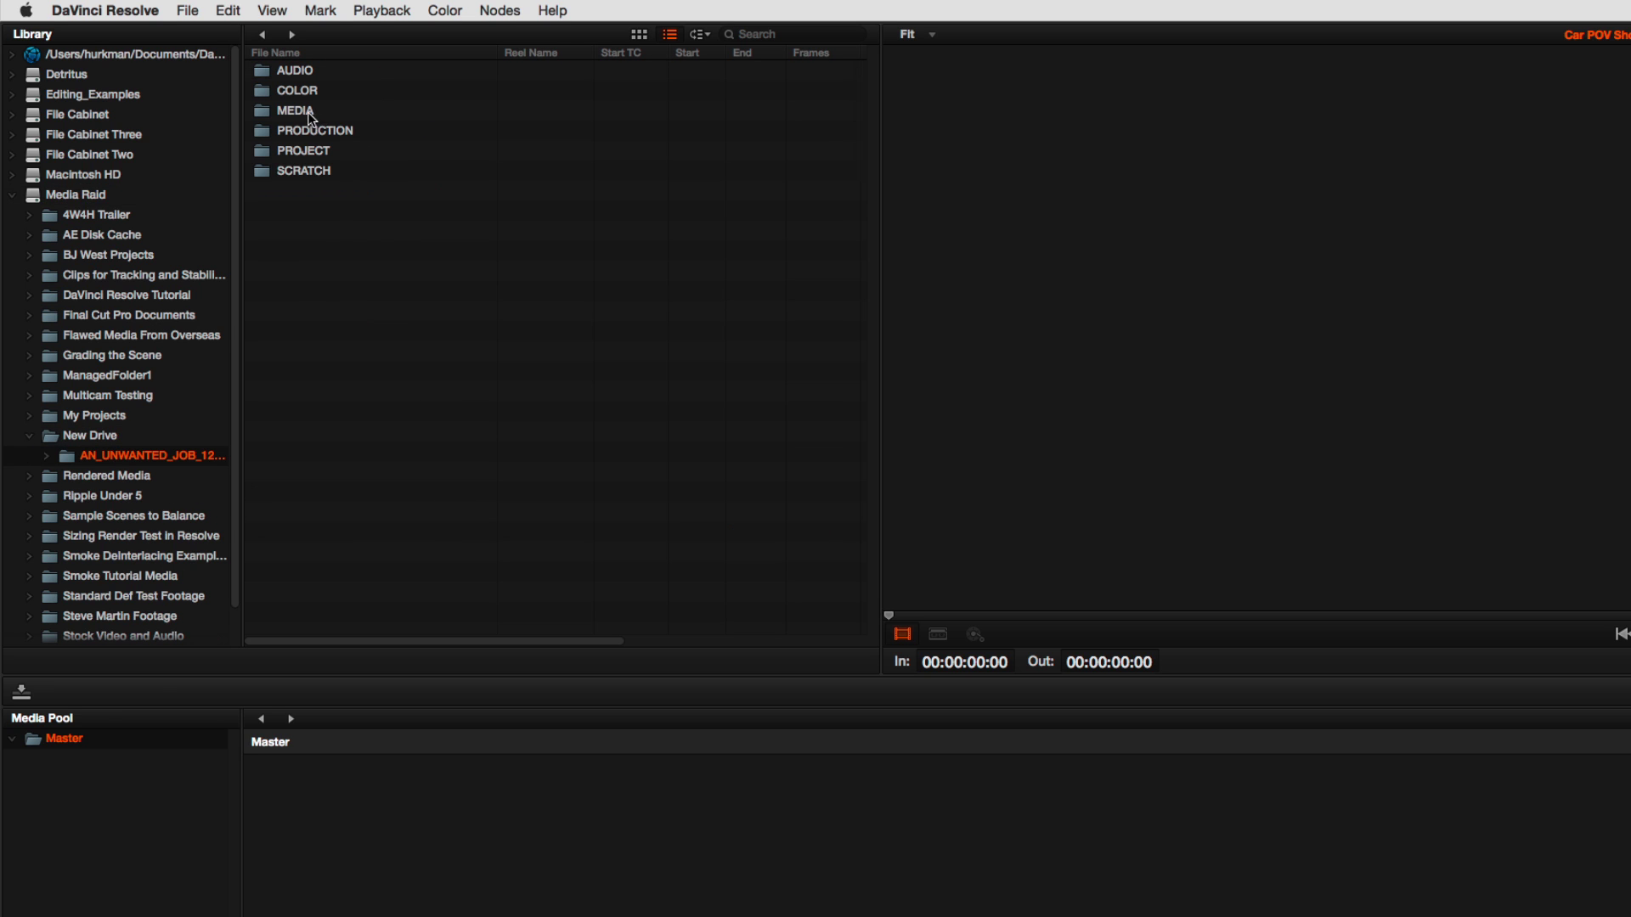
double_click(305, 113)
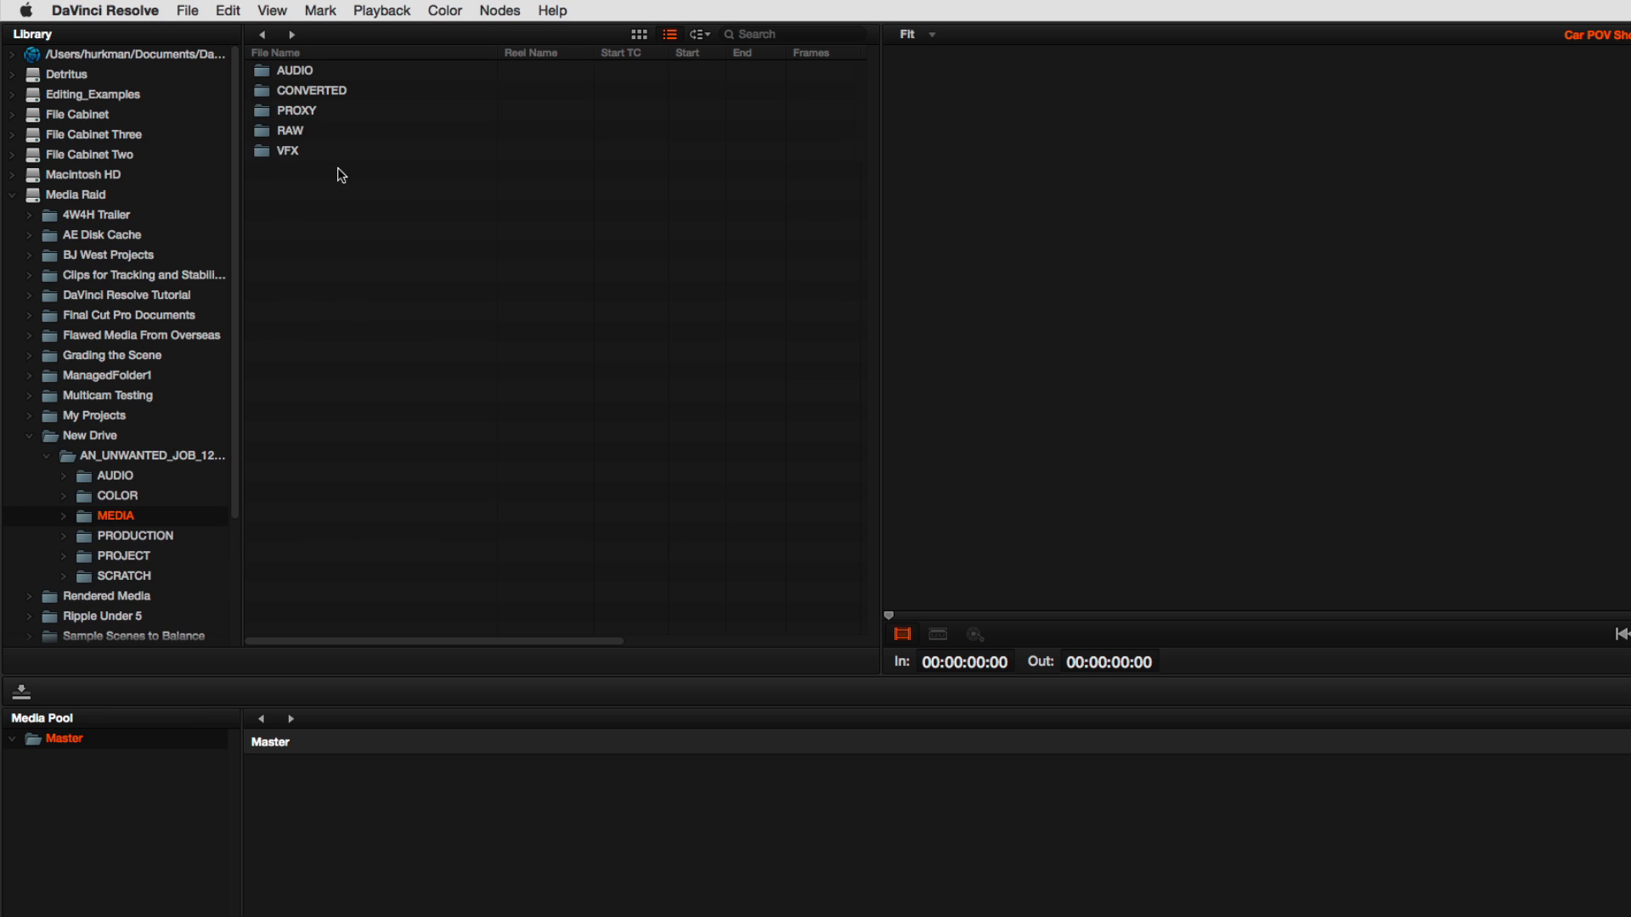
click(307, 117)
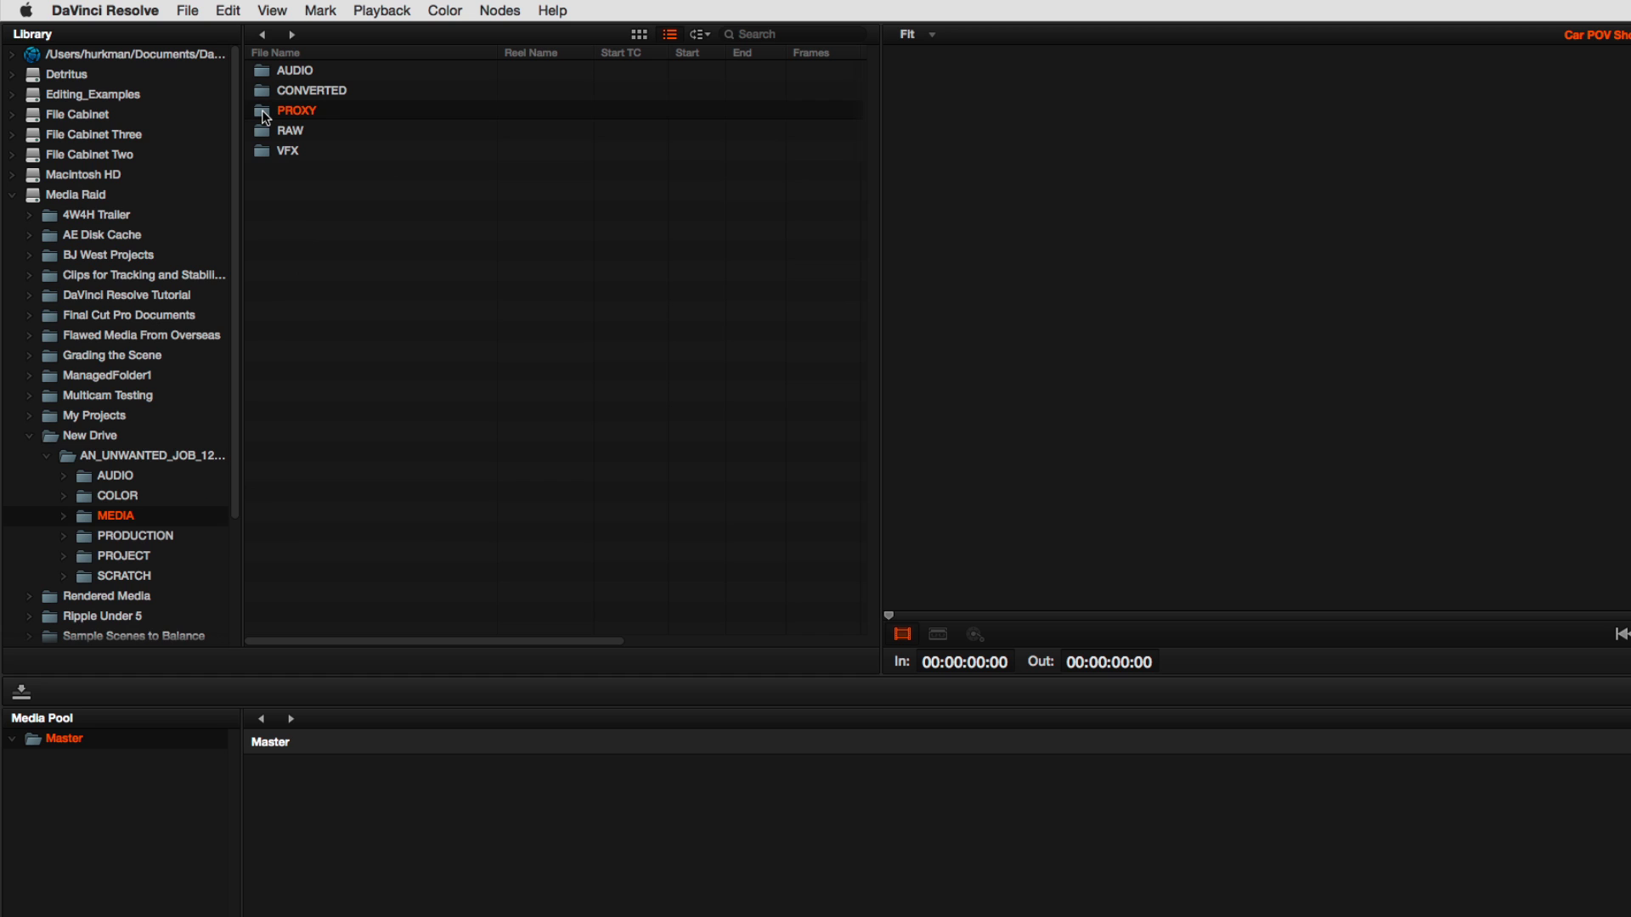
Add PROXY via Split and Add Folder into Media Pool, then return to the Project Manager.
right_click(264, 117)
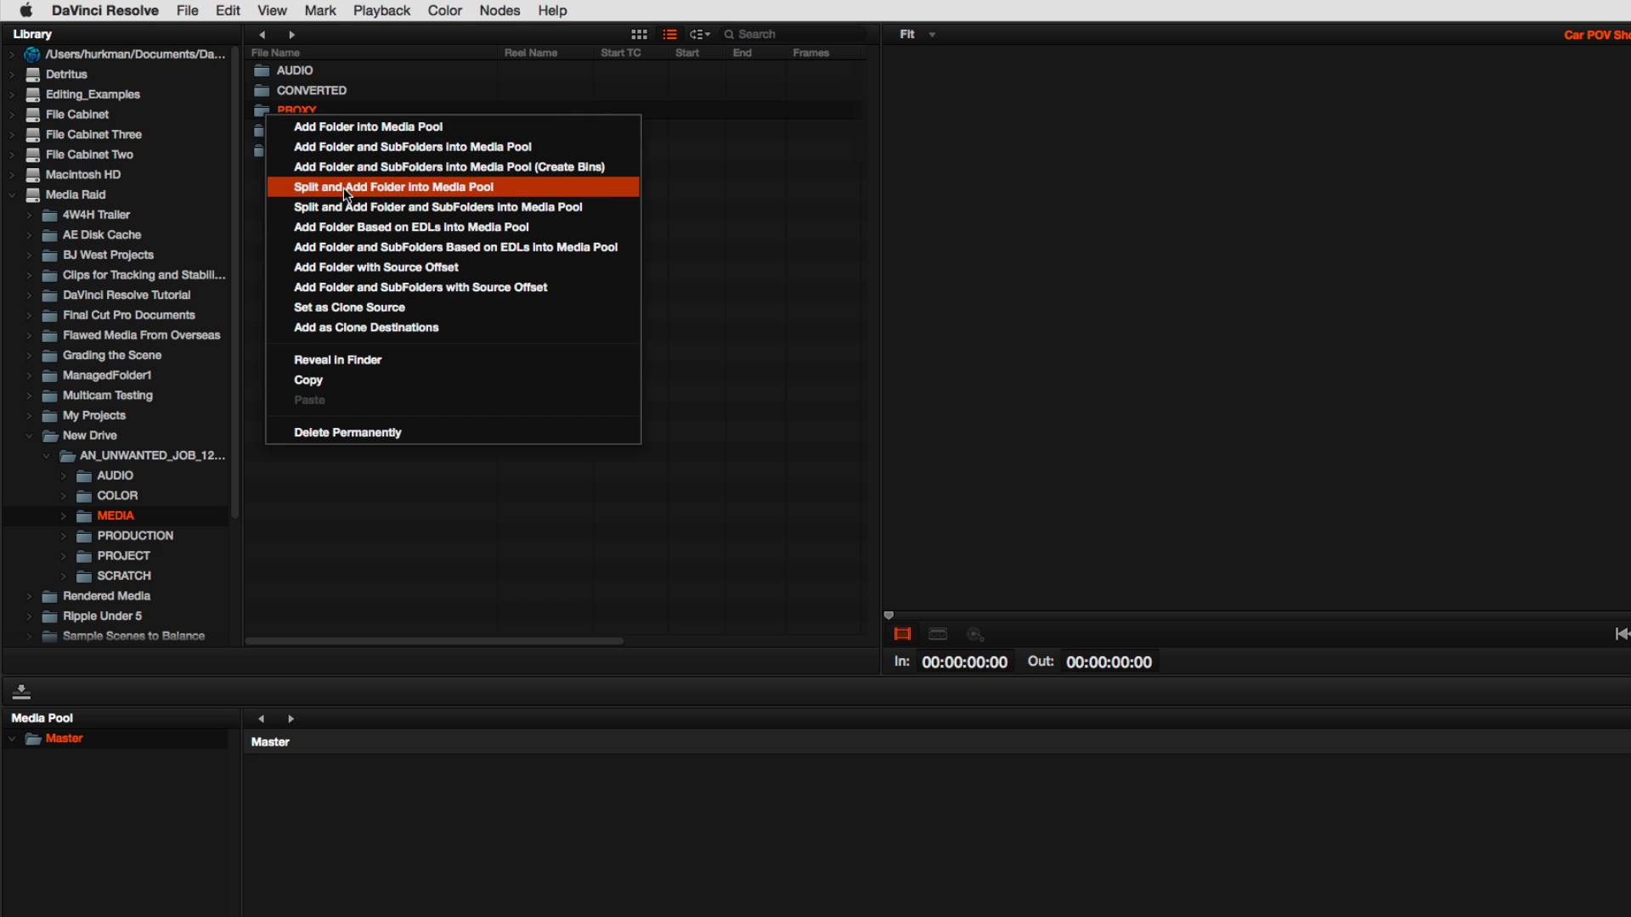
click(344, 145)
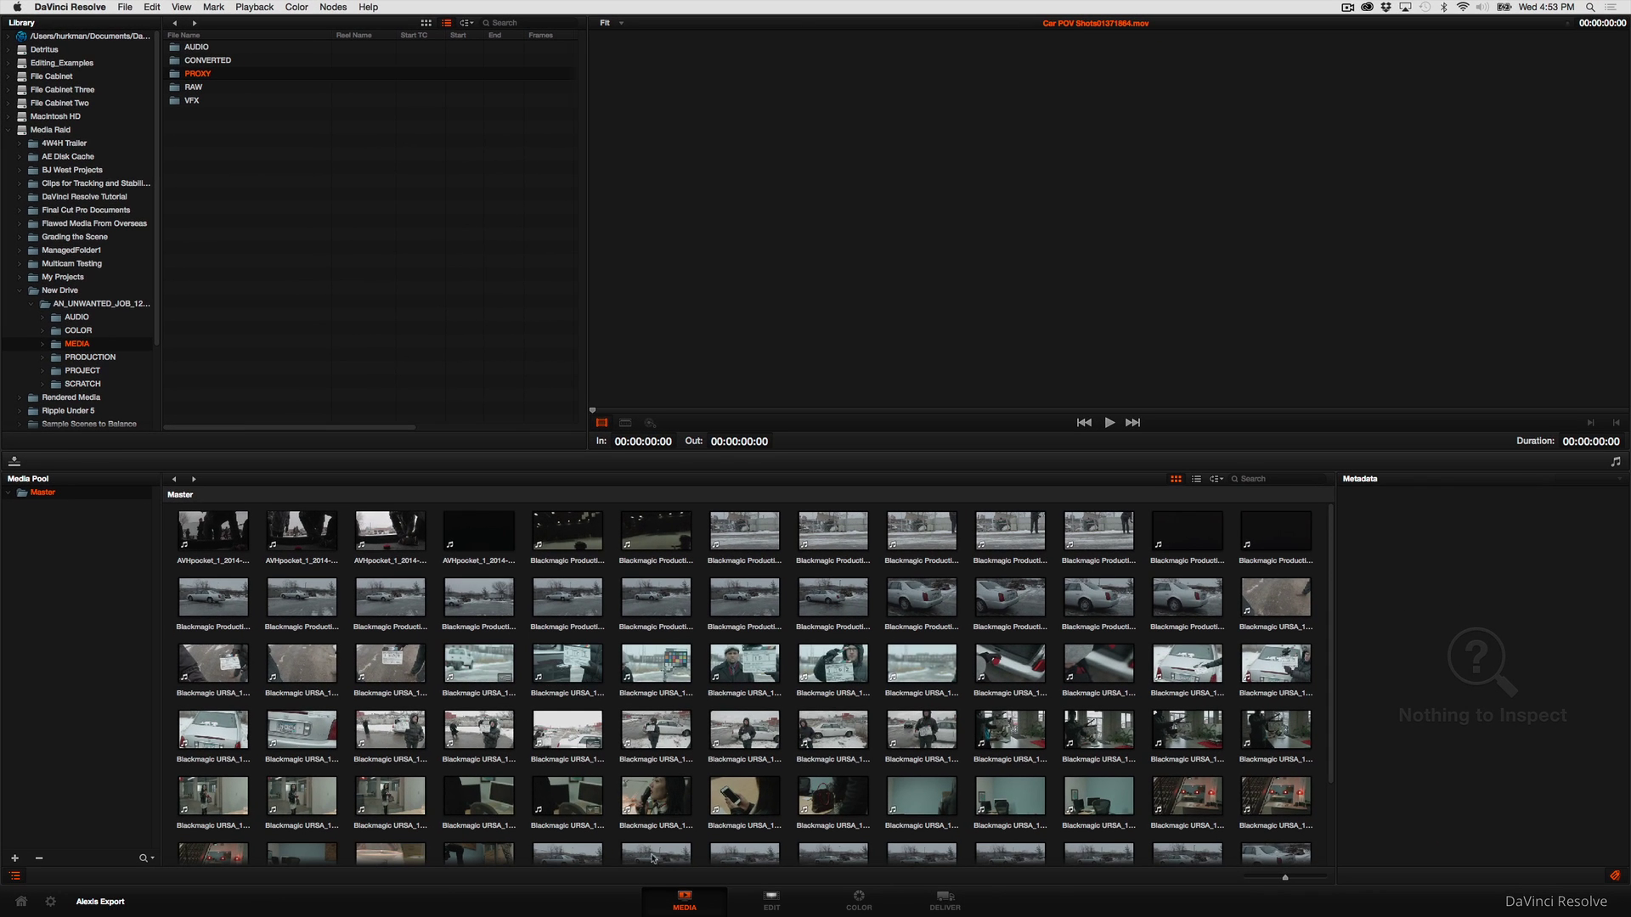
click(782, 907)
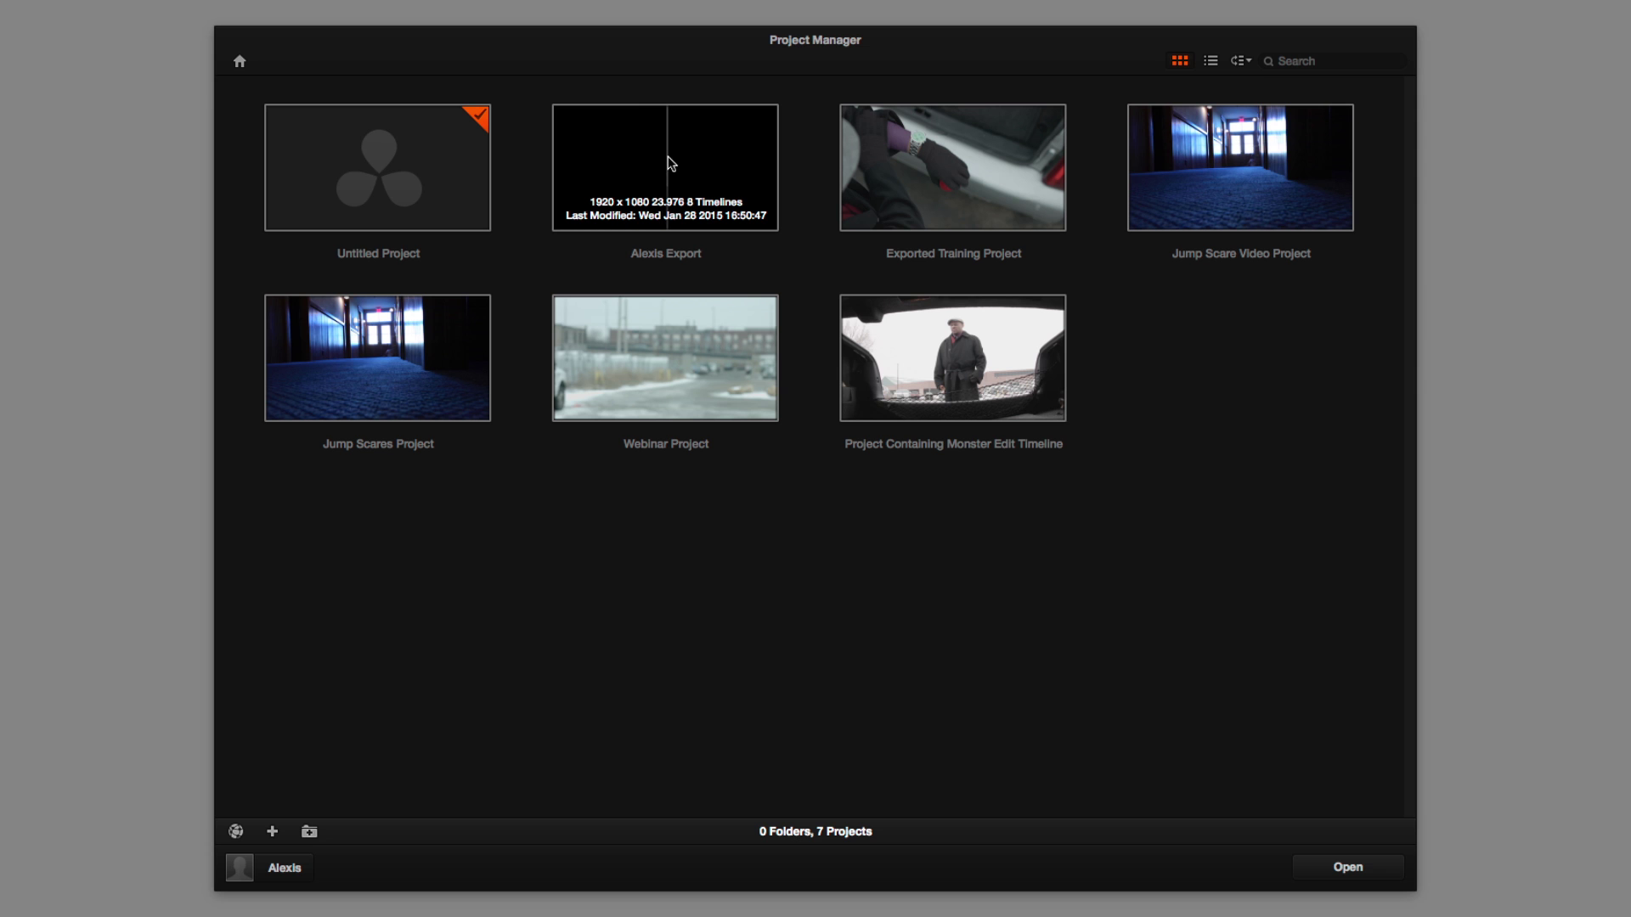
Reopen Alexis Export, scrub its offline timeline on the Edit page, then return to Media.
double_click(670, 164)
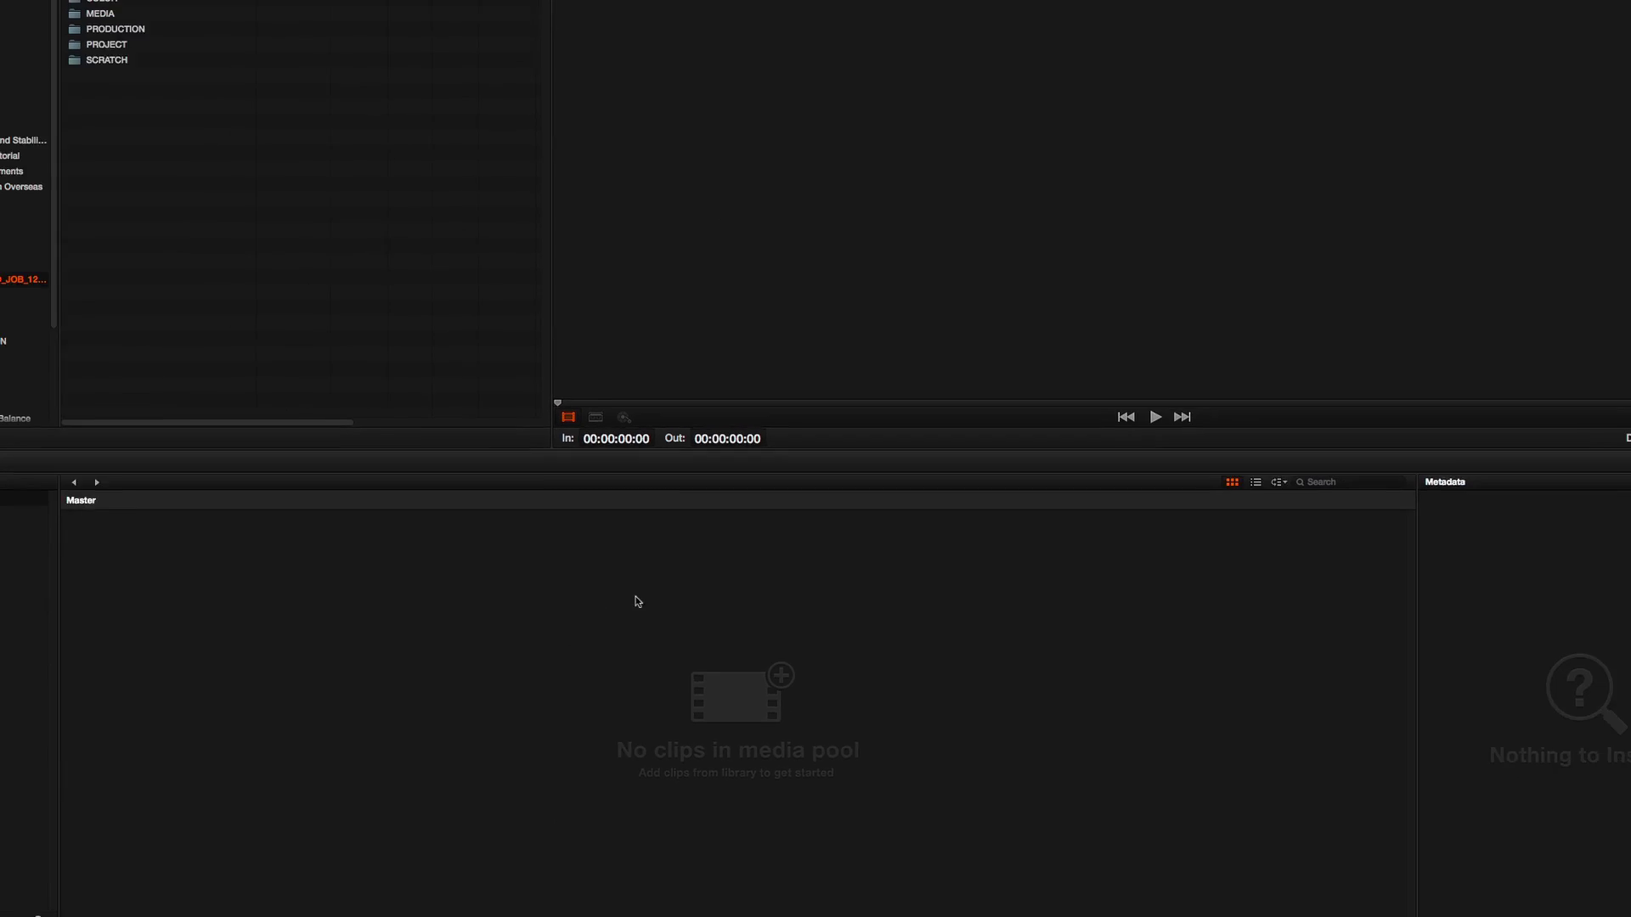
click(754, 904)
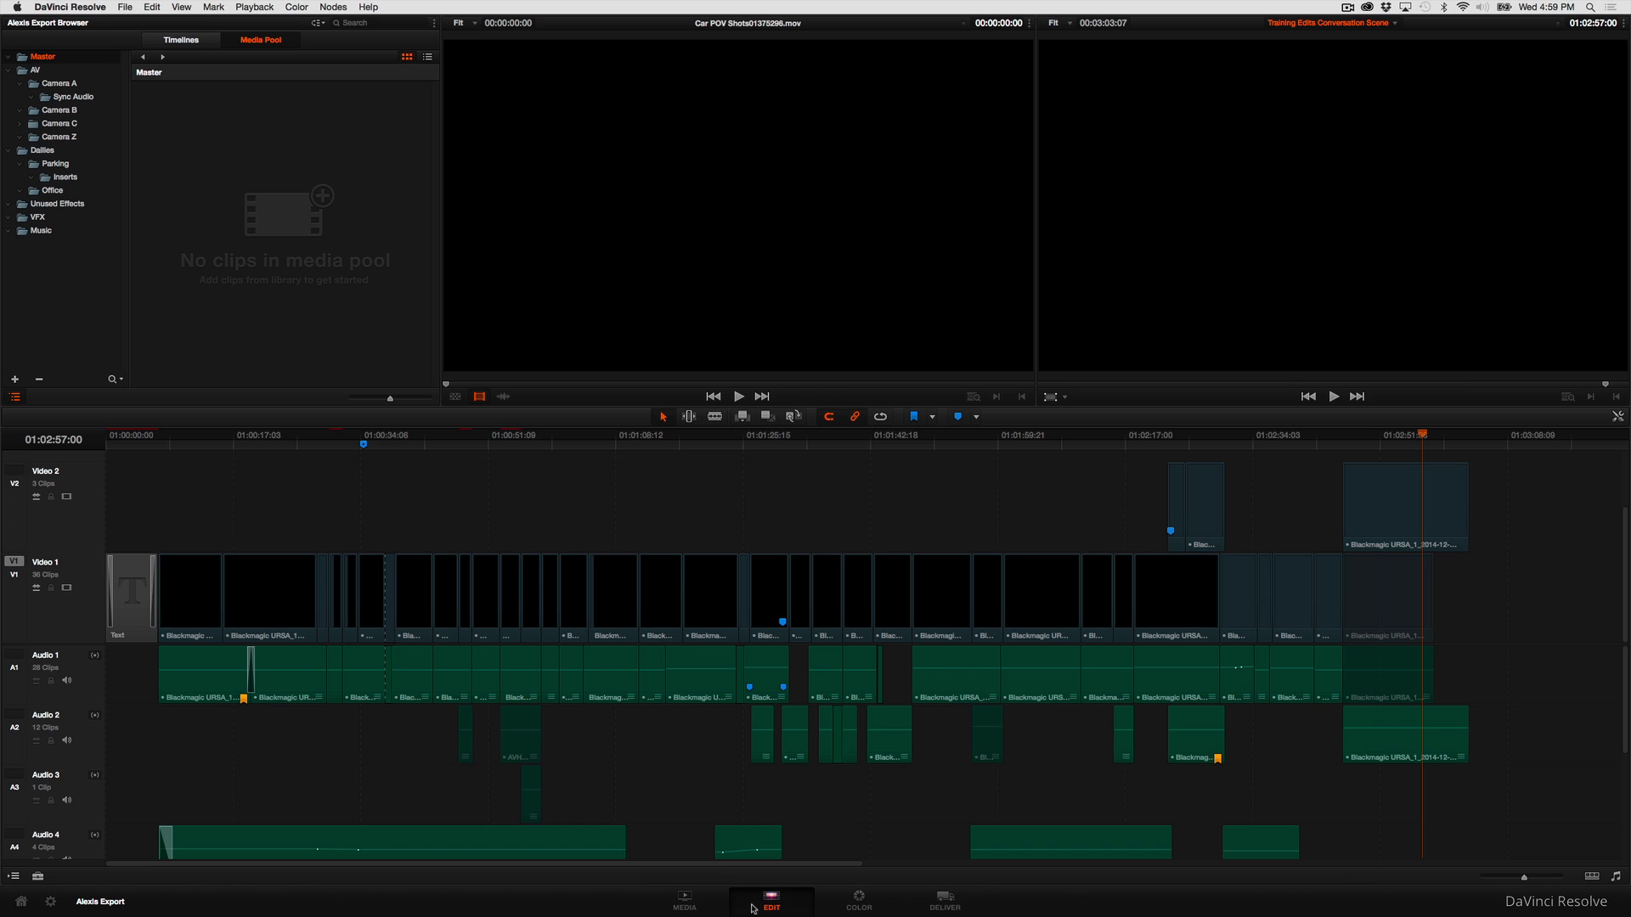
drag(1028, 435, 537, 434)
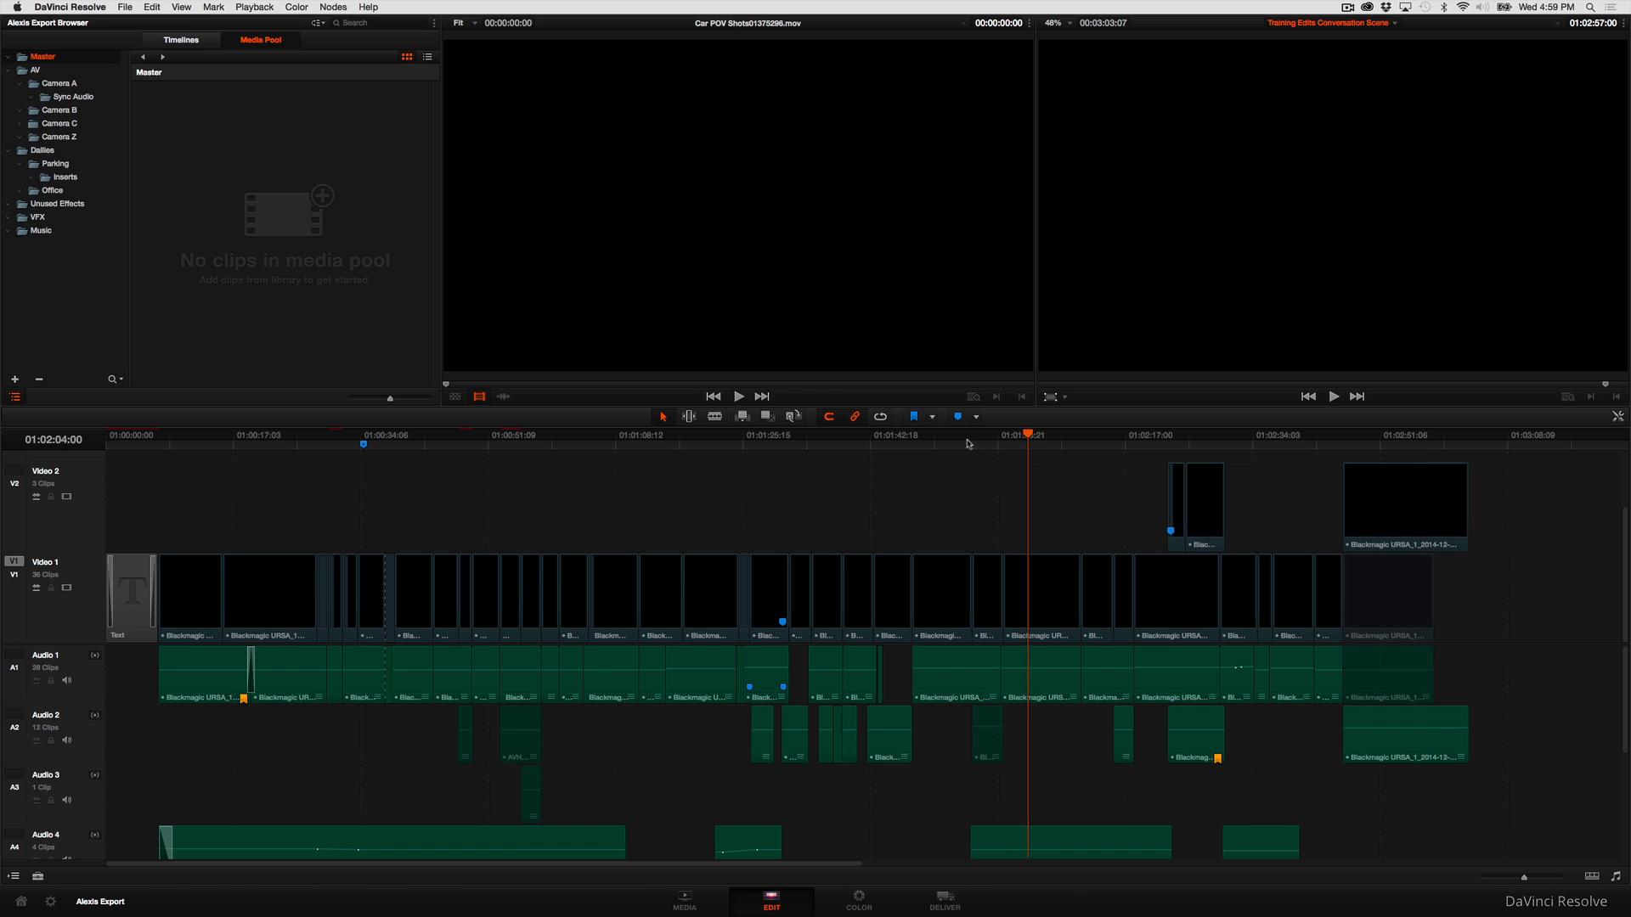
click(691, 907)
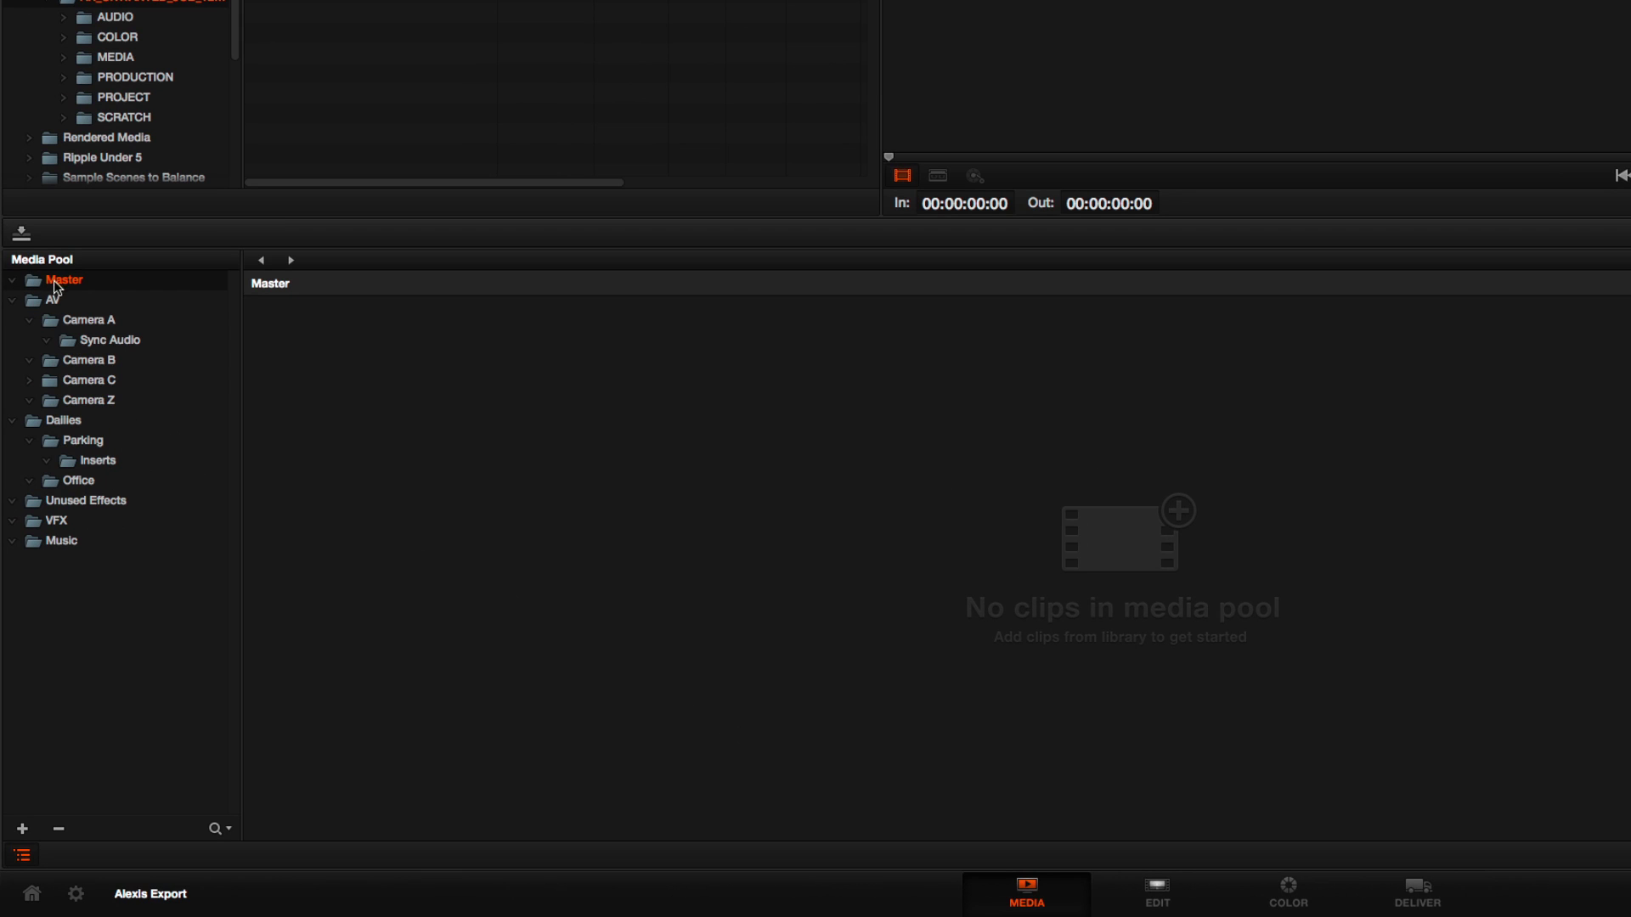
Display clips from the Master through Music bins and select every clip with Ctrl+A.
shift+click(72, 543)
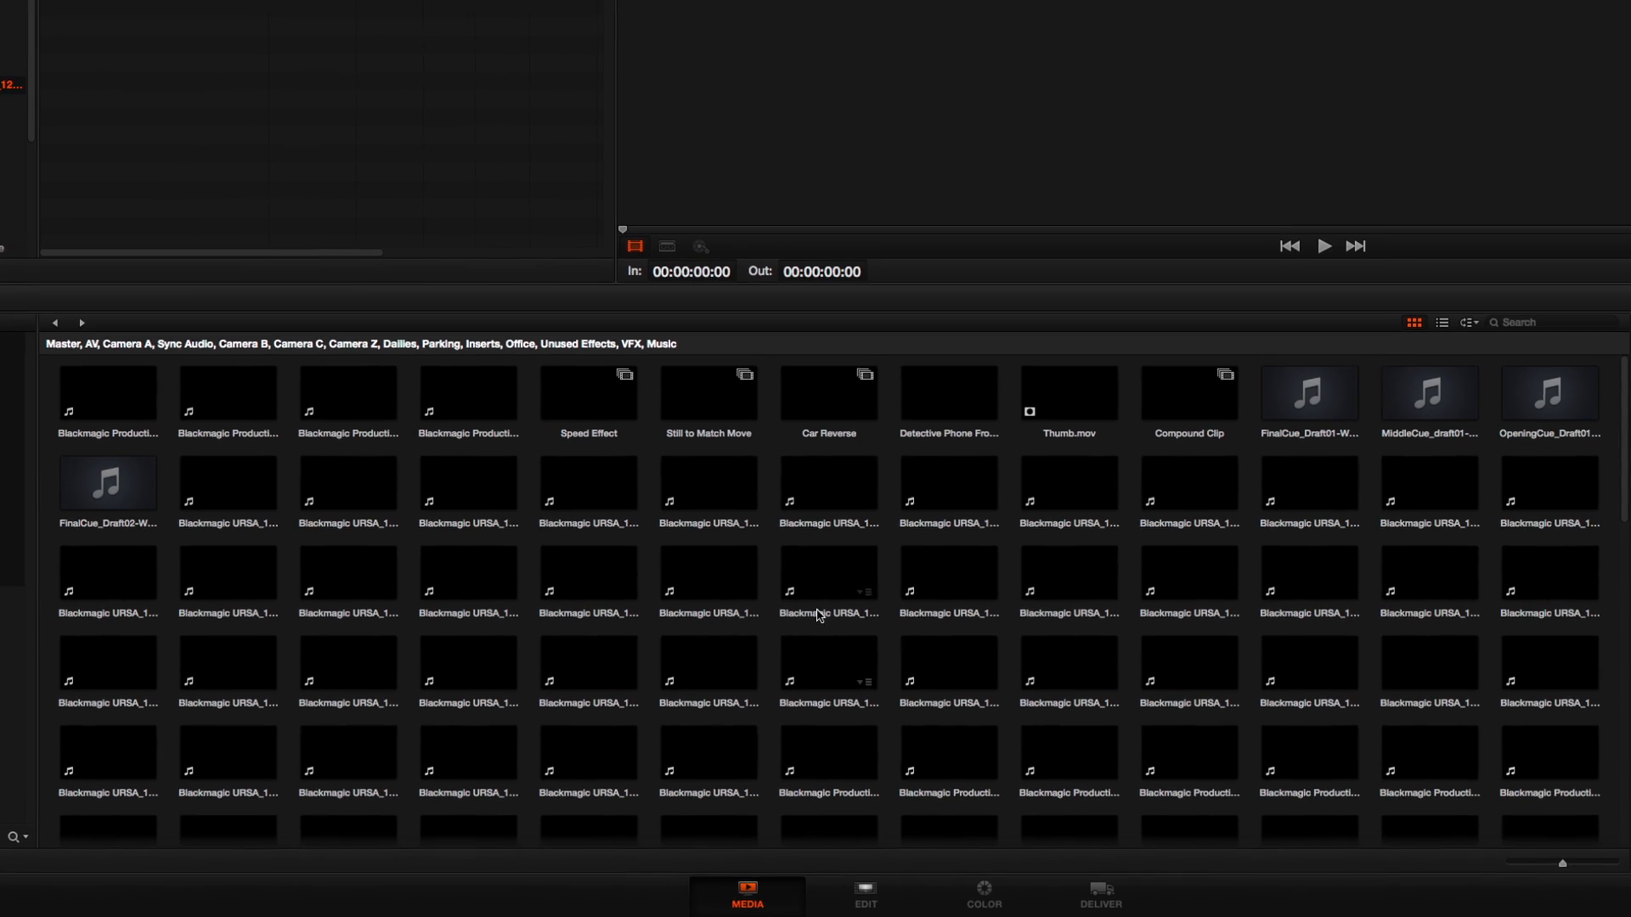
click(817, 584)
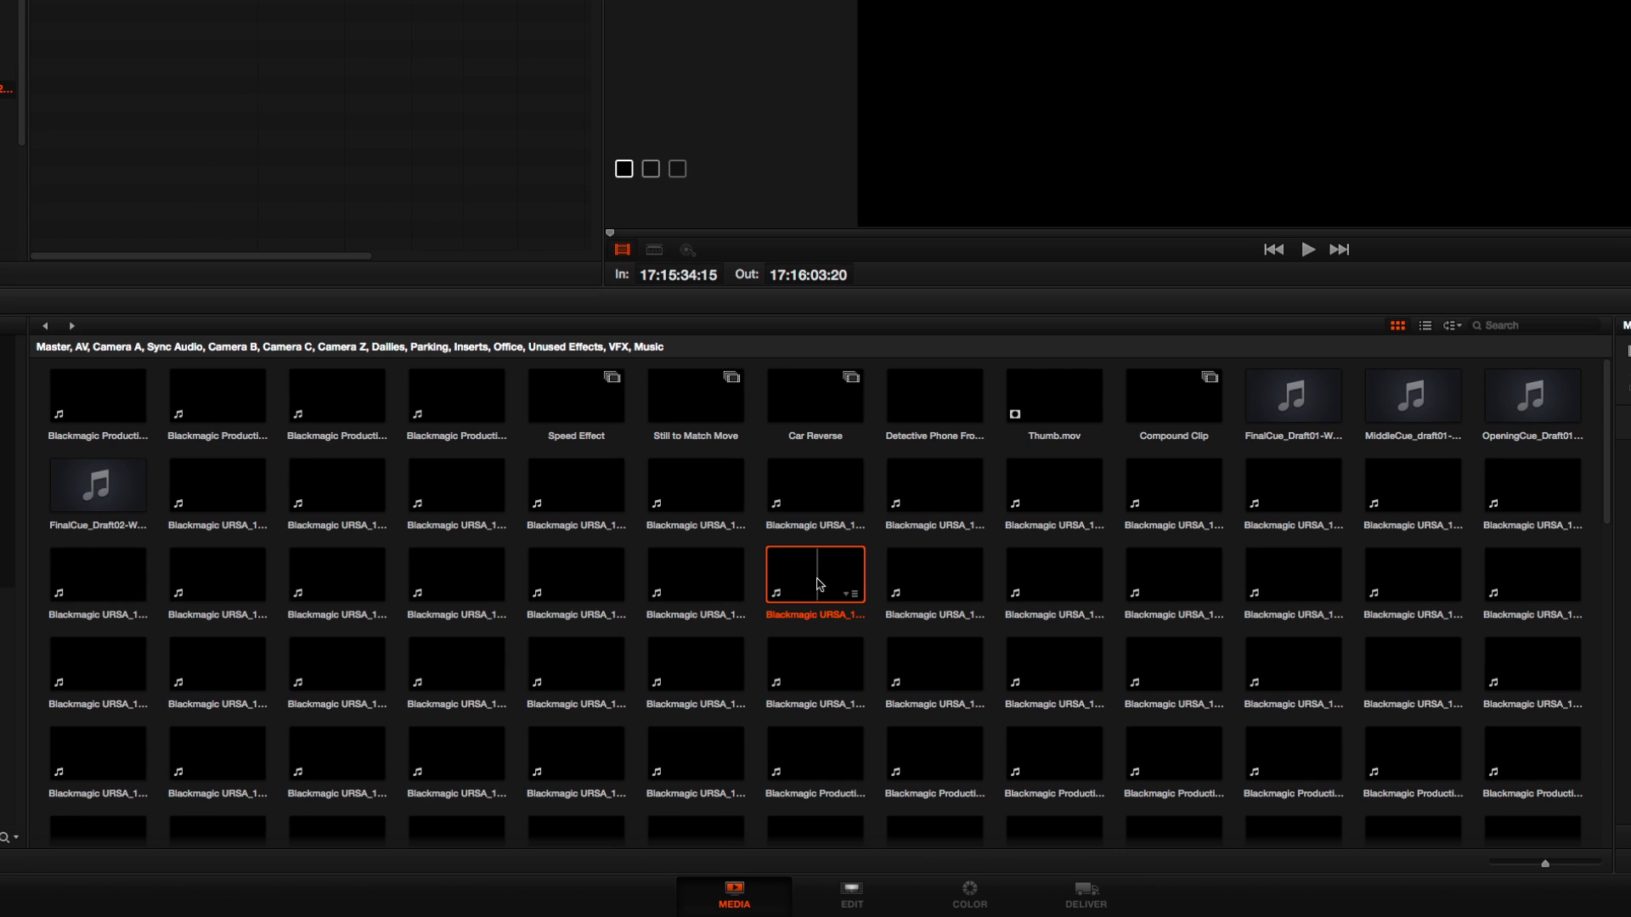
key(ctrl+a)
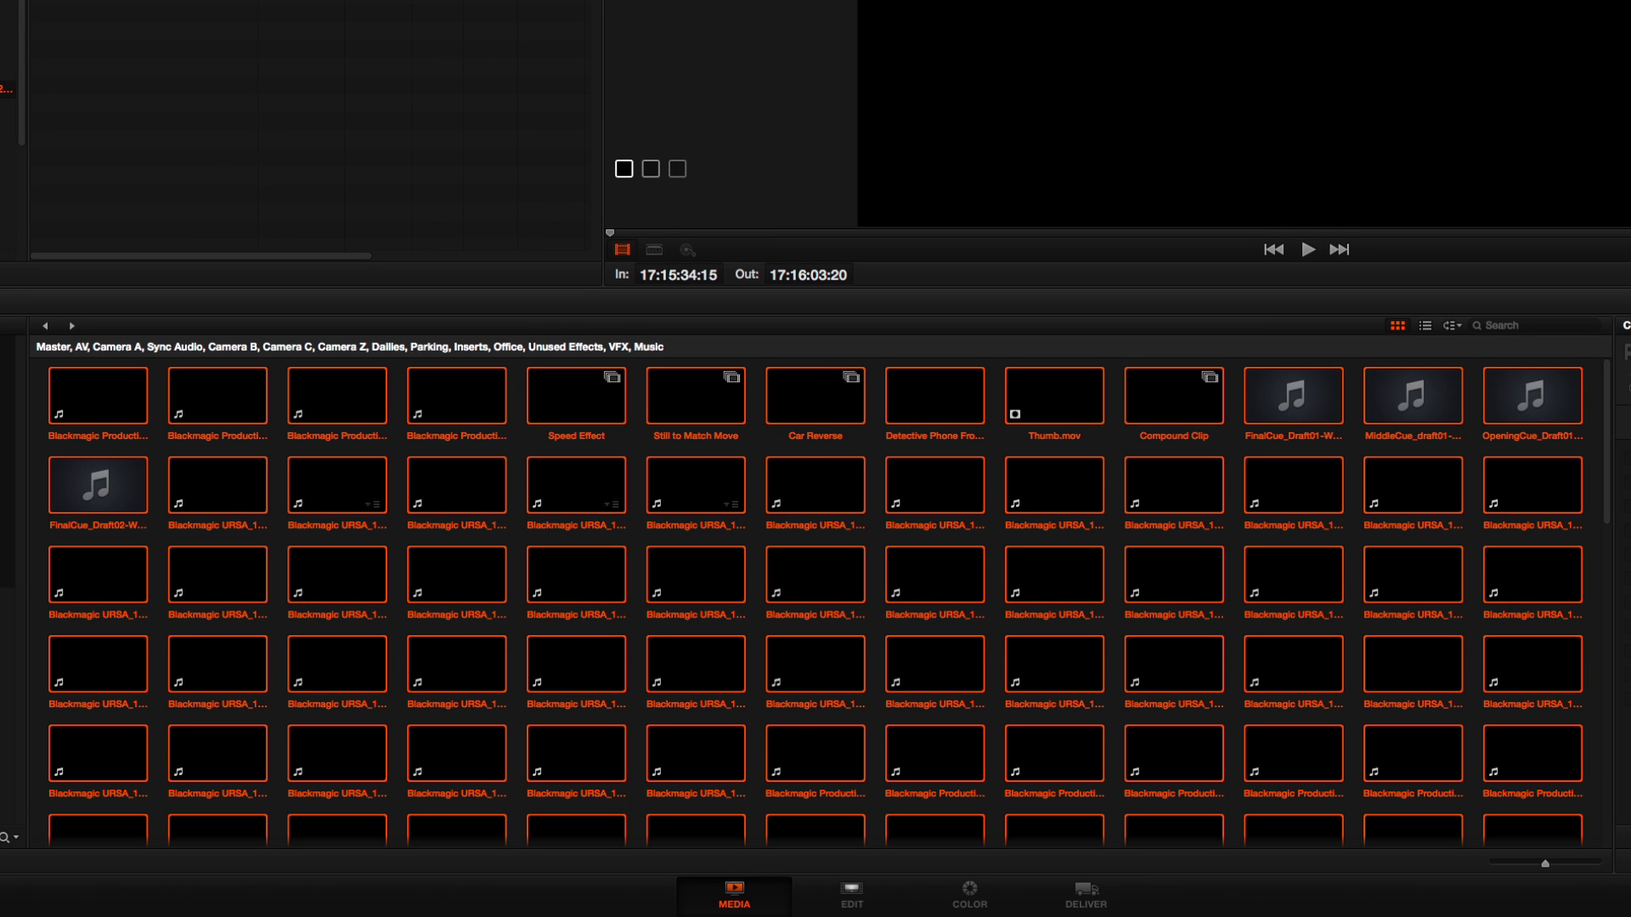
Choose Change Source Folder from the selected clips' context menu.
right_click(564, 488)
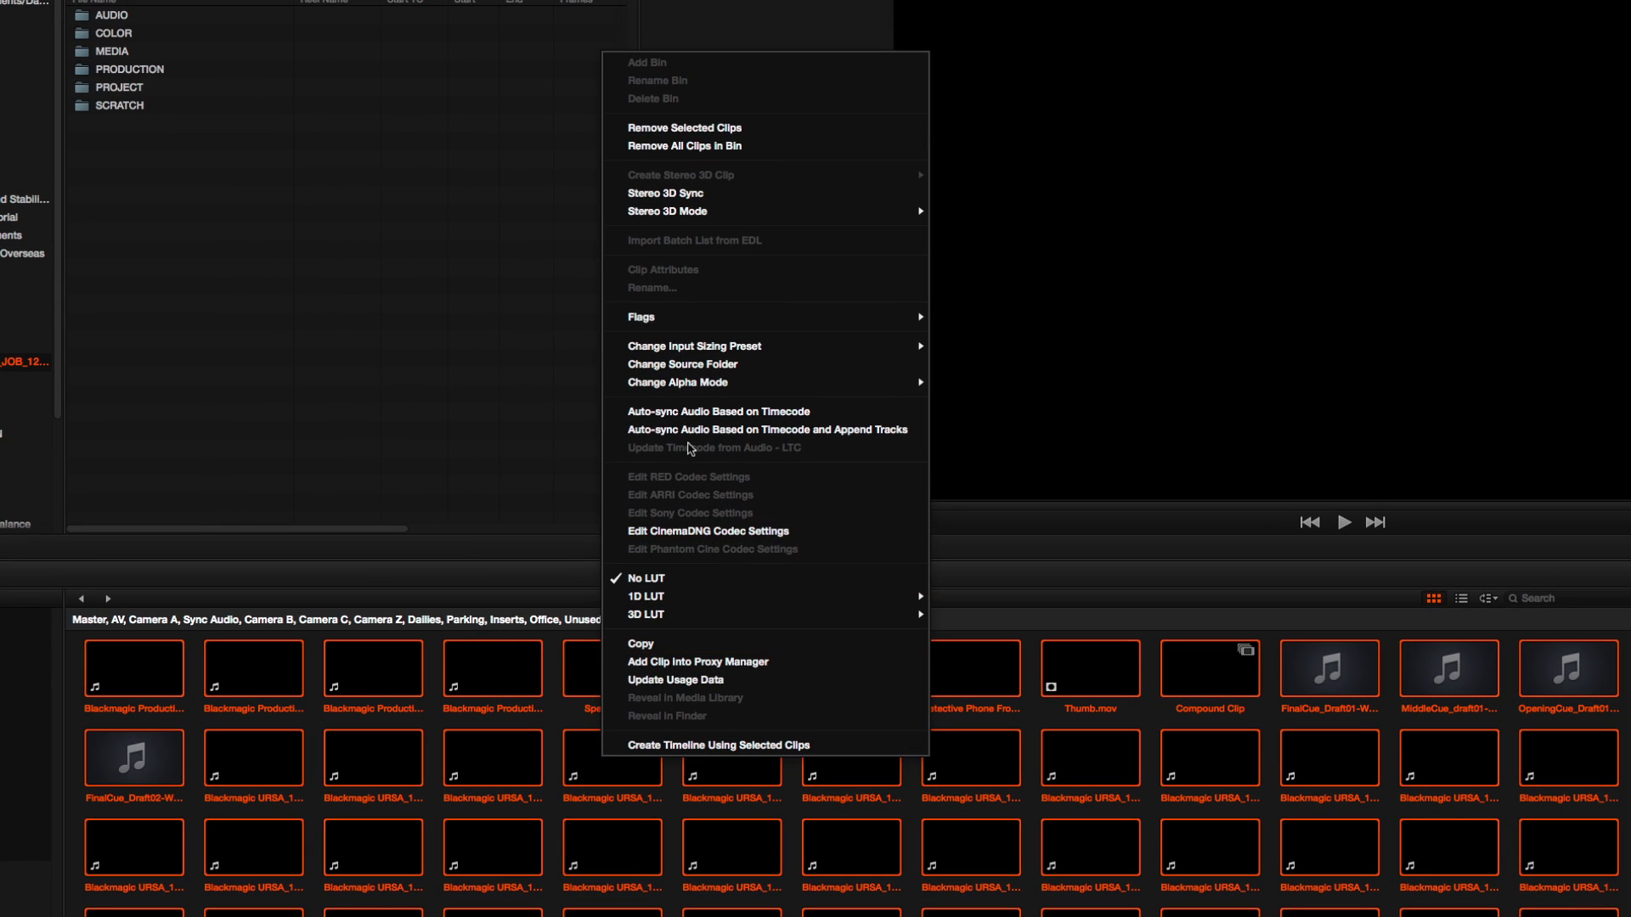
click(654, 366)
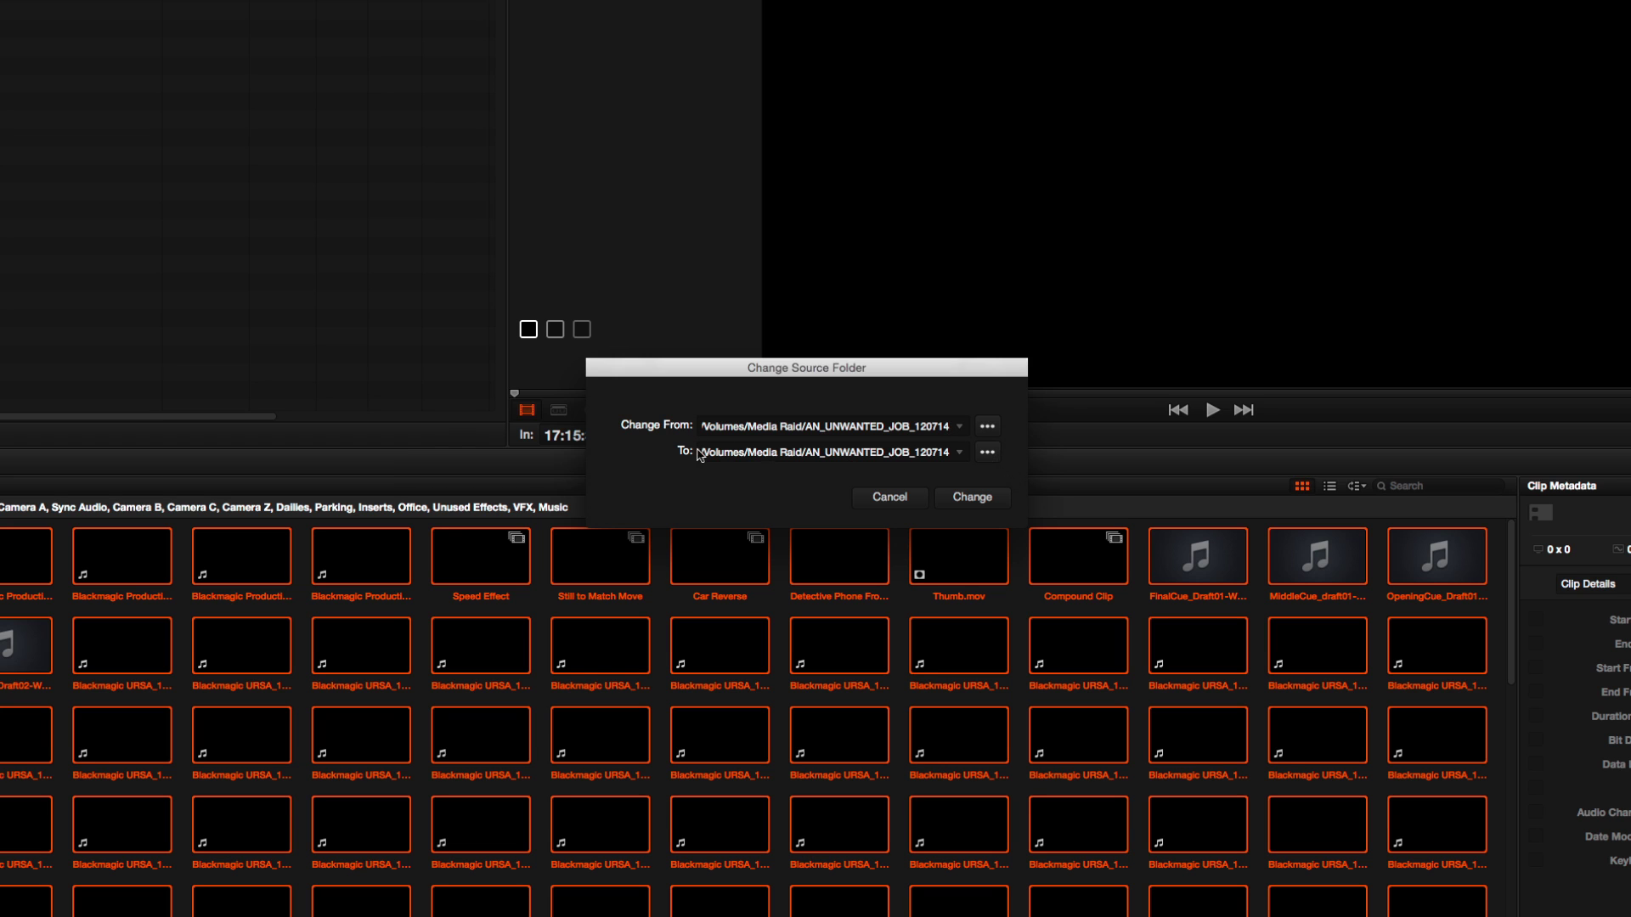
Set the To folder to New Drive/AN_UNWANTED_JOB_120714 and apply the change.
click(986, 454)
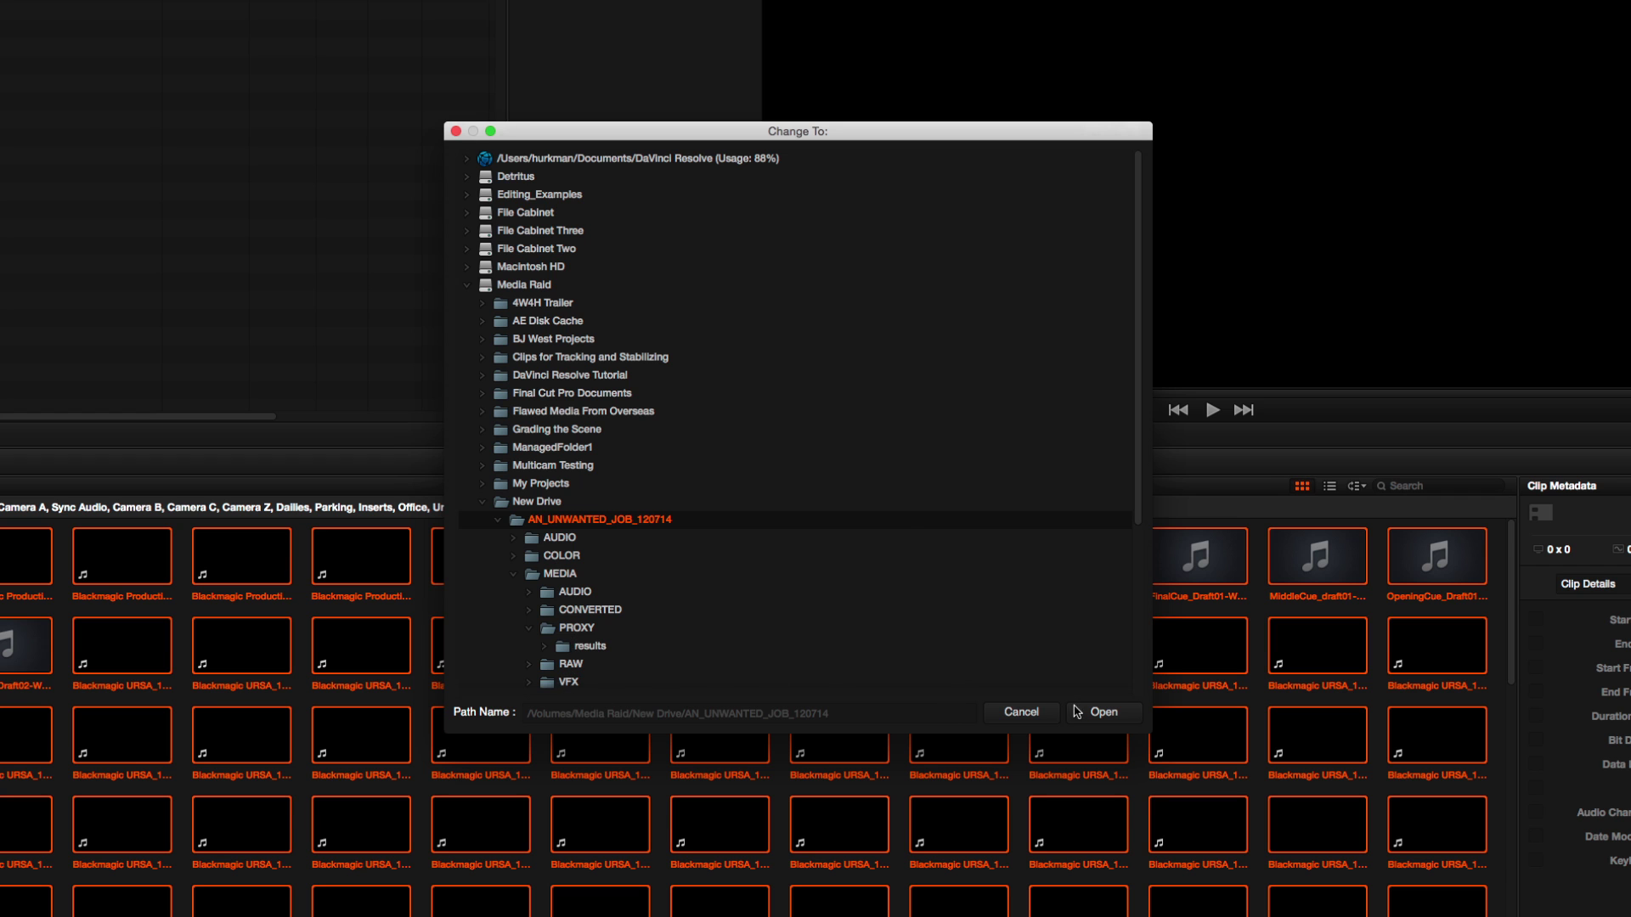
click(1101, 715)
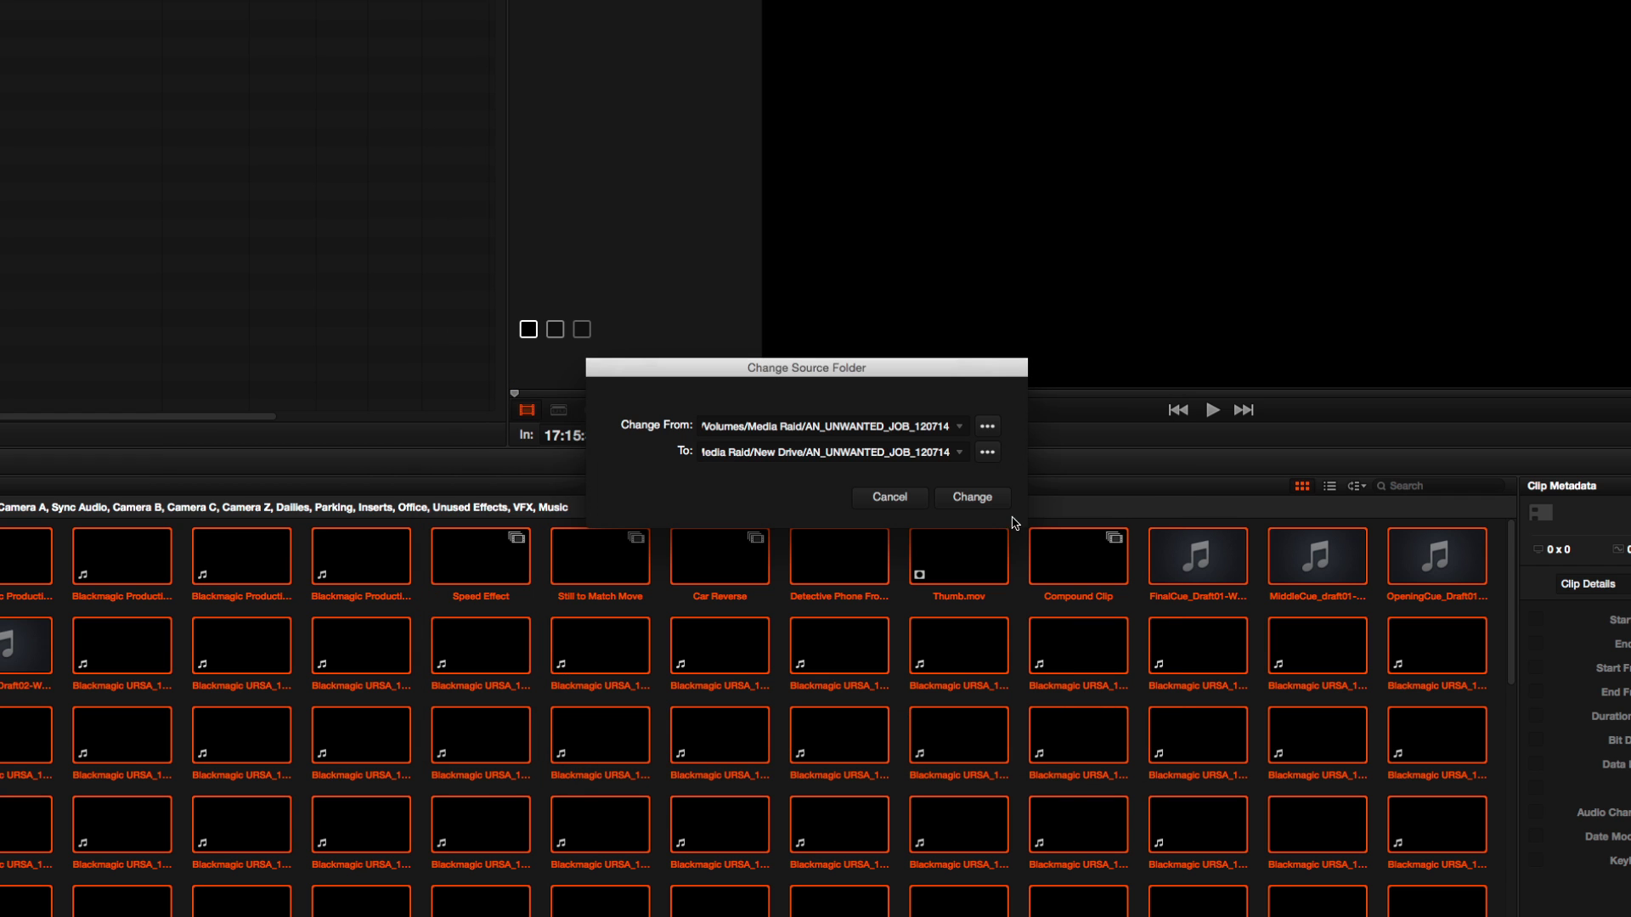
click(976, 500)
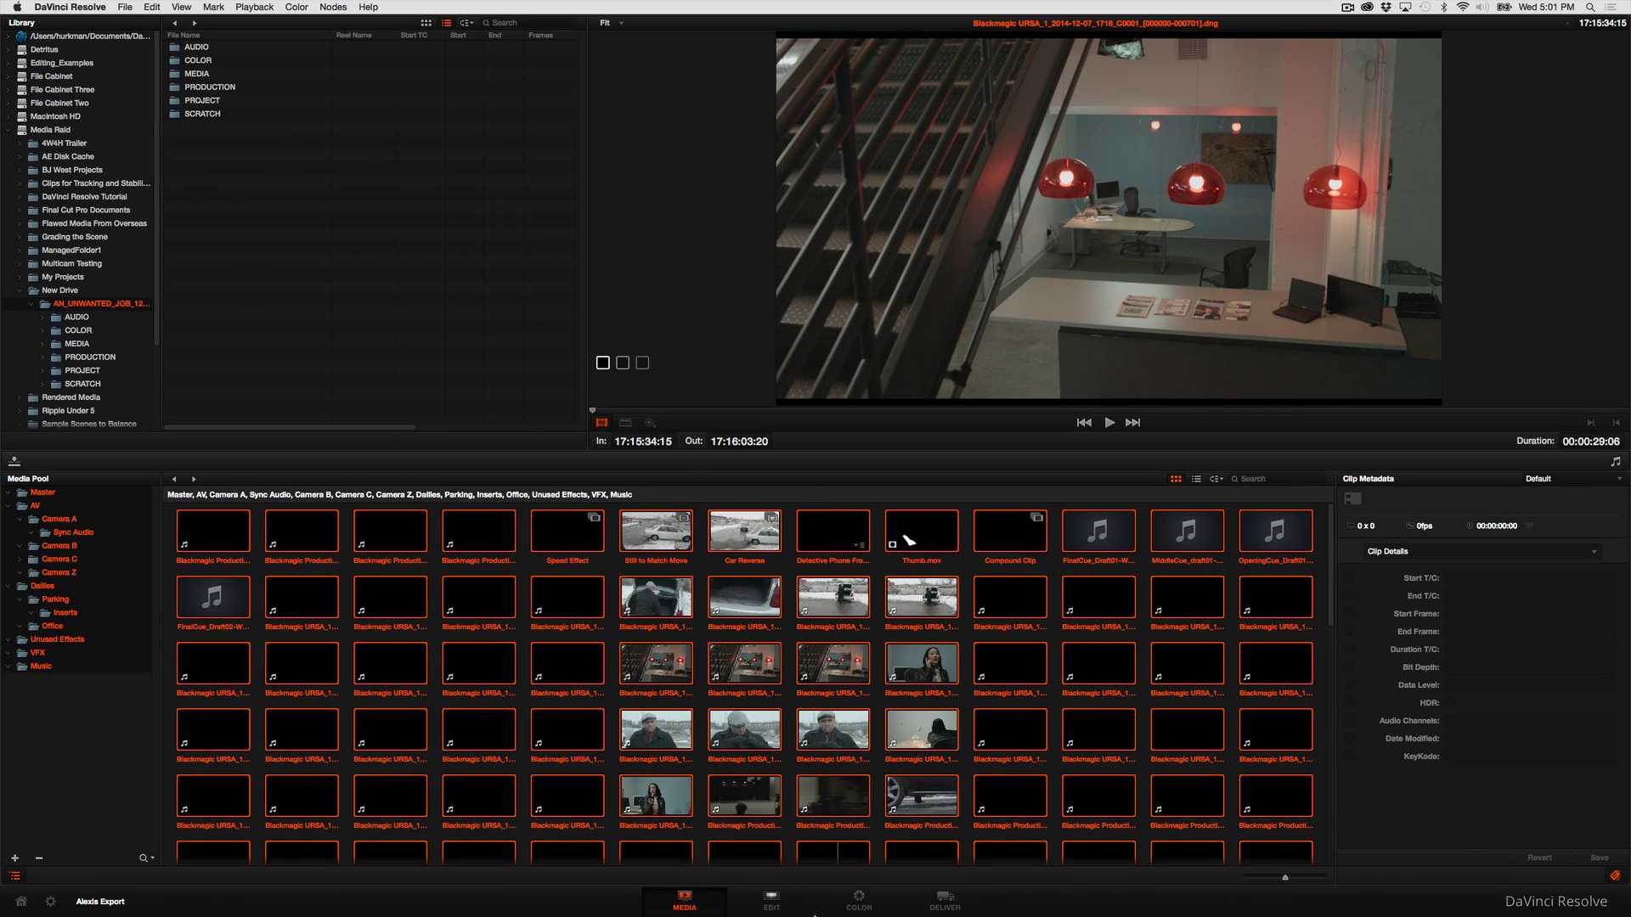
Scrub the Edit page timeline to check the relinked footage, then view the Parking bin's clips.
click(789, 905)
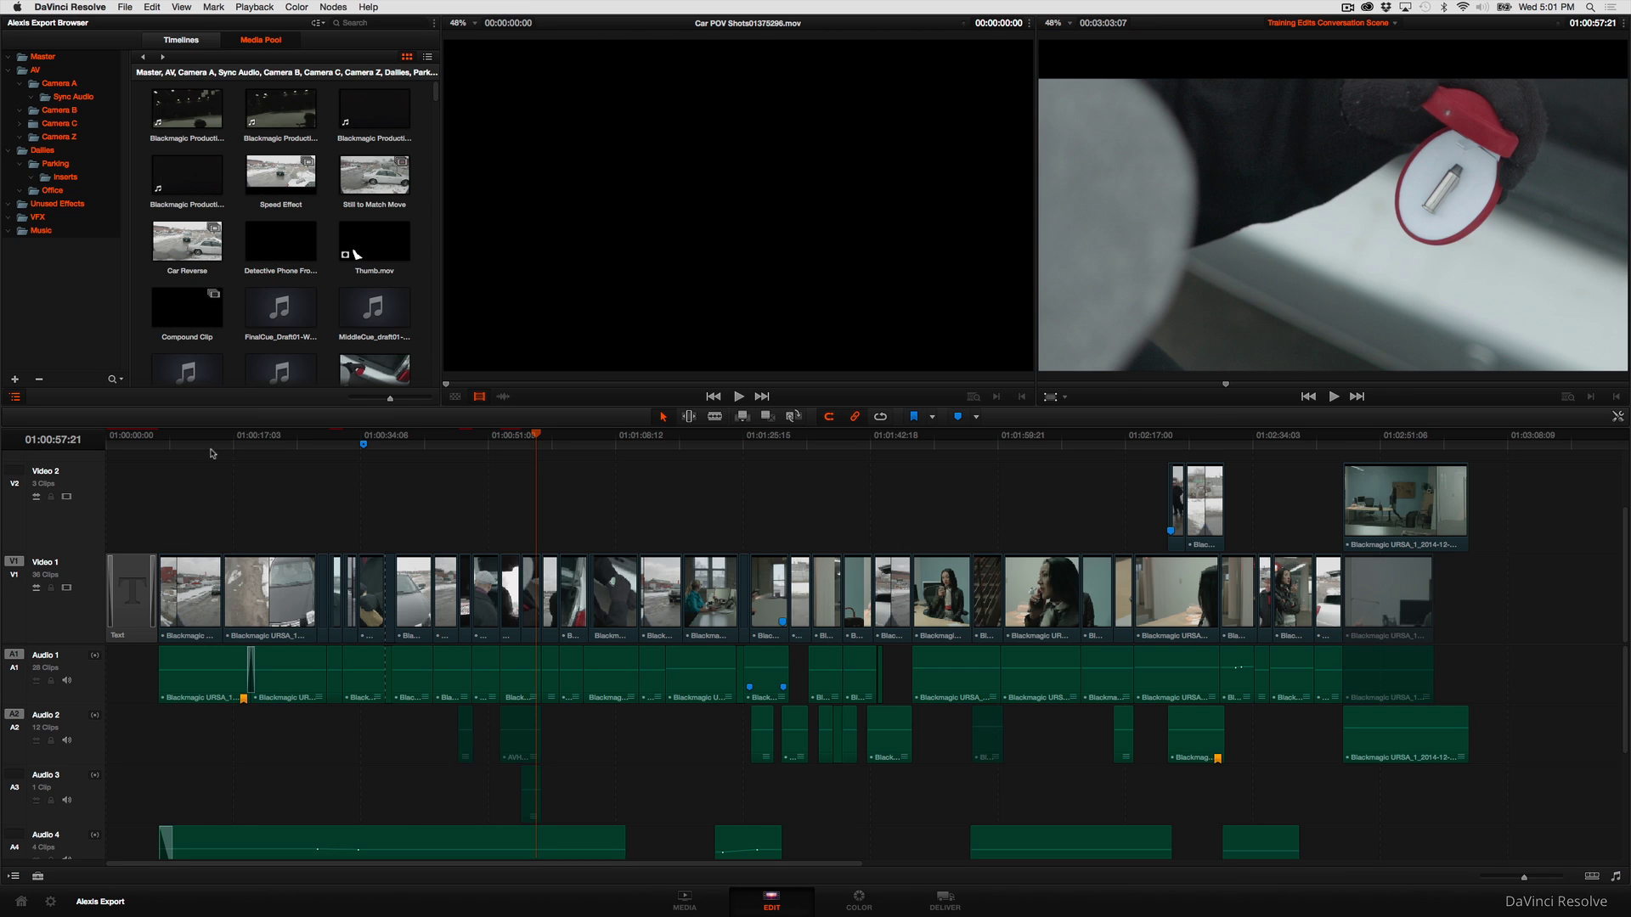
mouse_move(208, 445)
mouse_down()
mouse_move(772, 441)
mouse_move(1045, 462)
mouse_up()
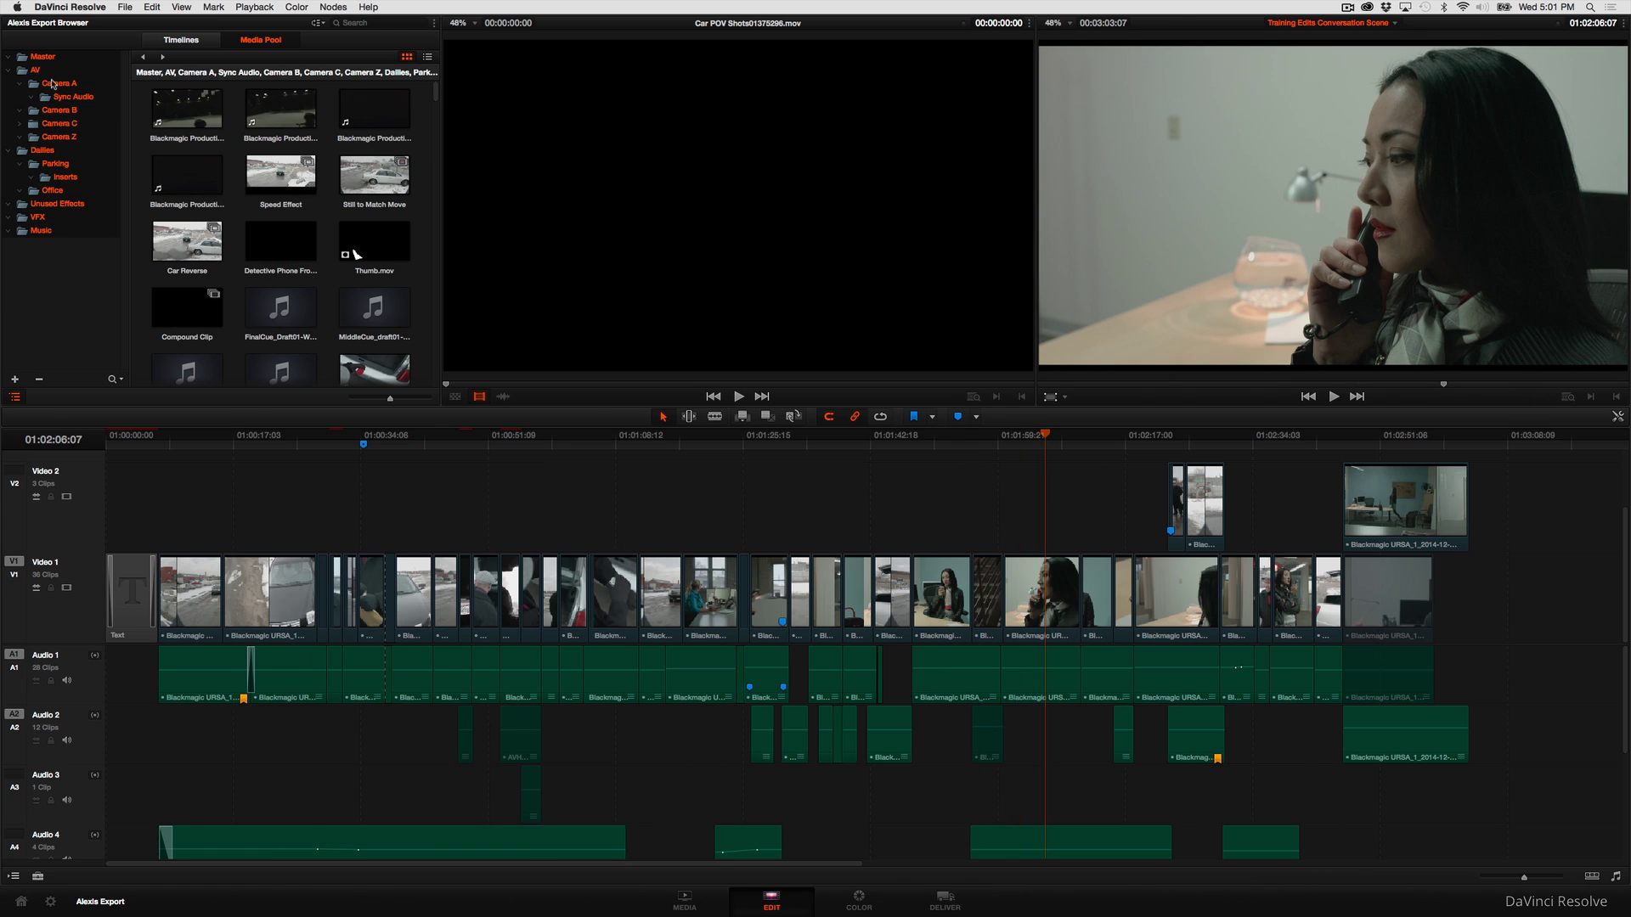
click(61, 175)
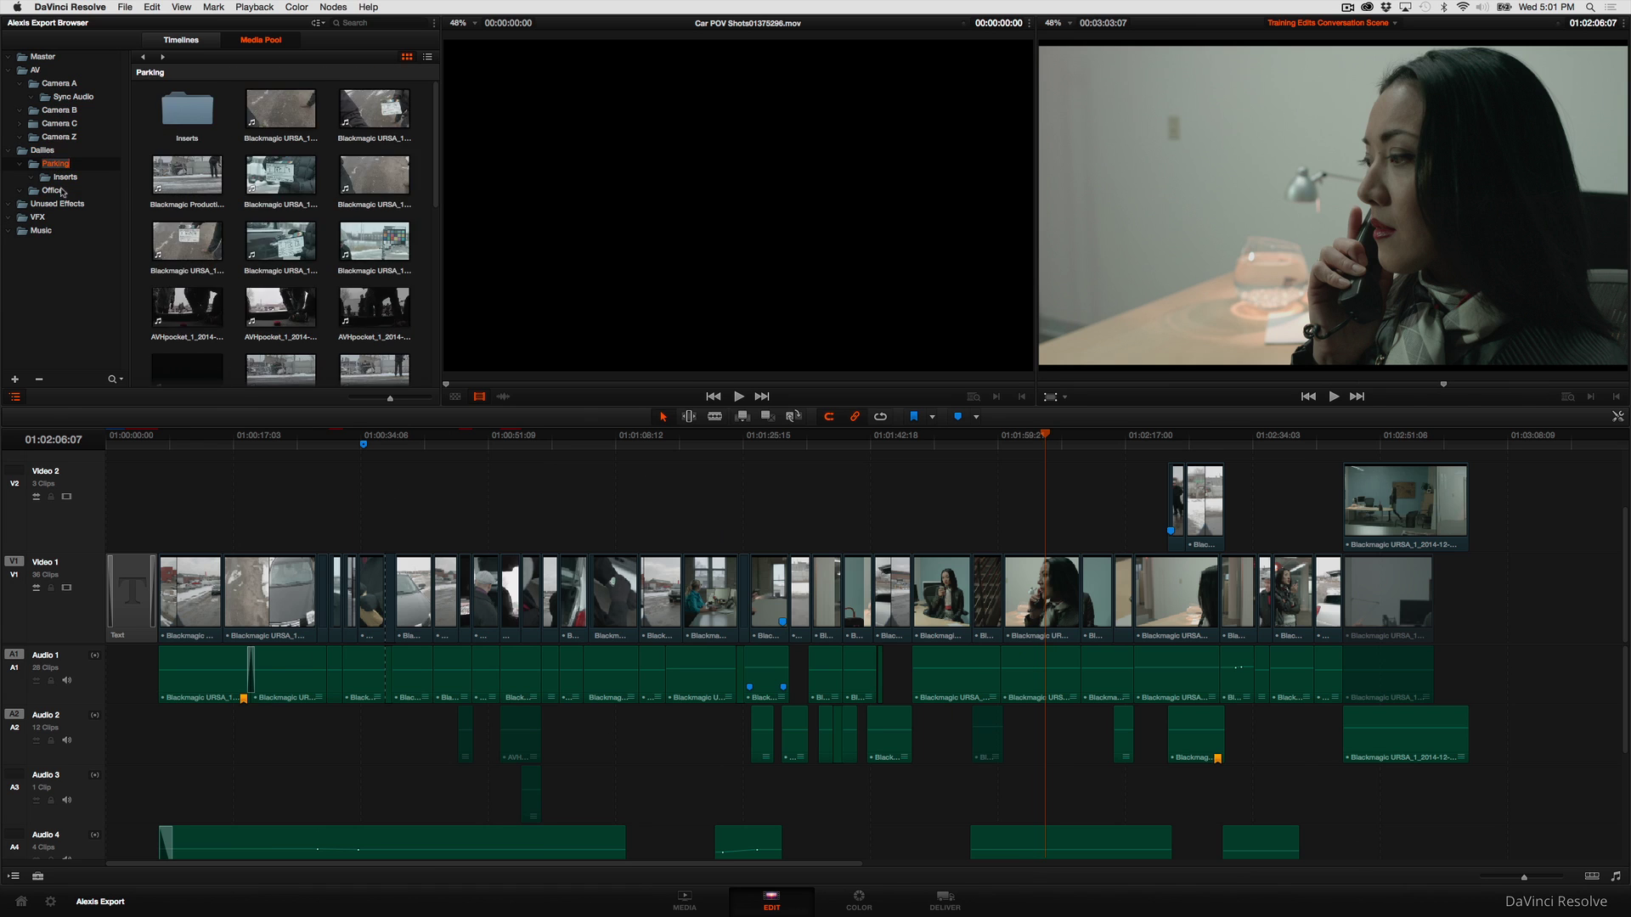